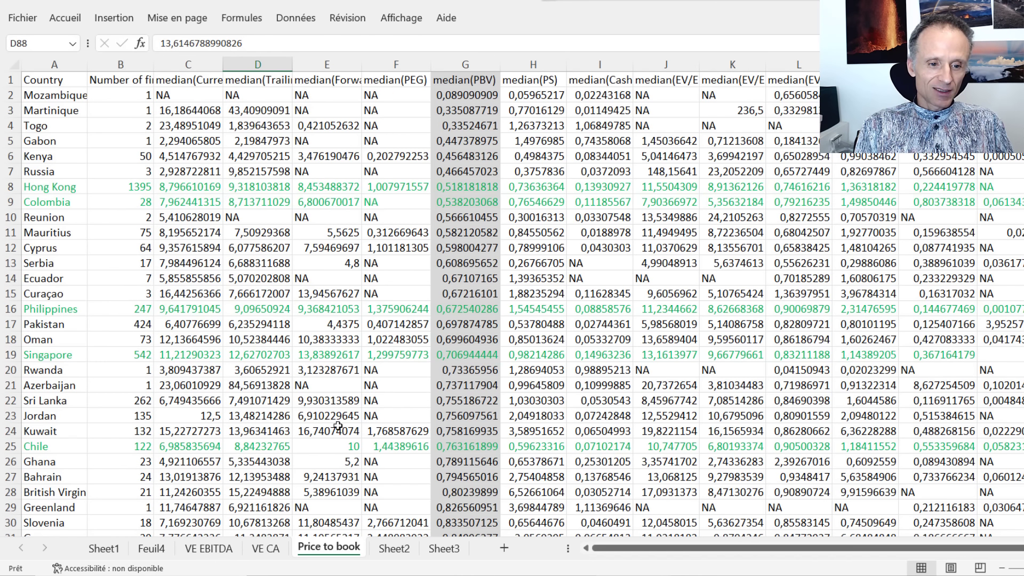
Open the VE EBITDA sheet and examine the median EV/EBITDA ranking from its first row through the green-coded countries around Mexico
left_click(208, 548)
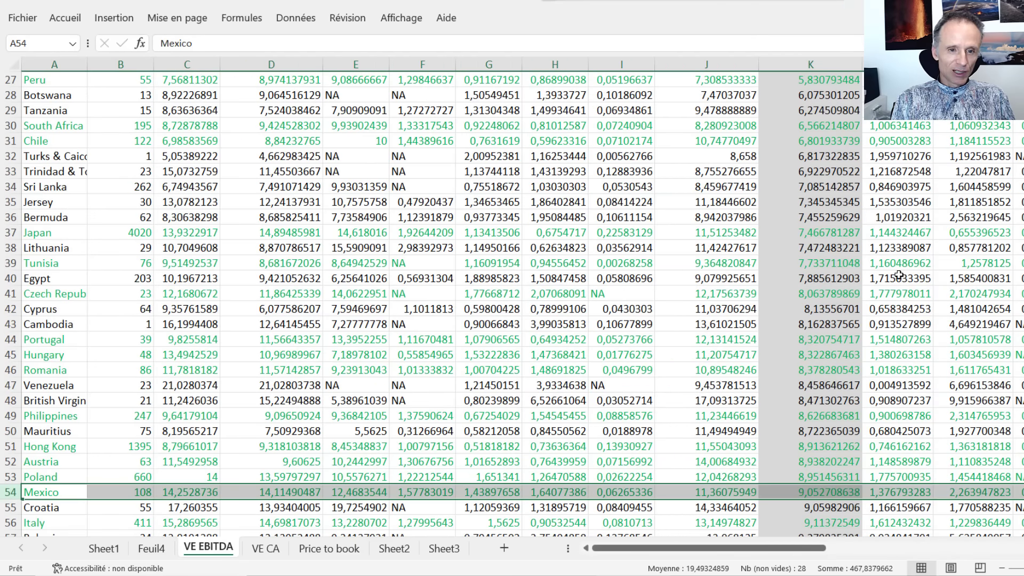
scroll(427, 299, "up", 9)
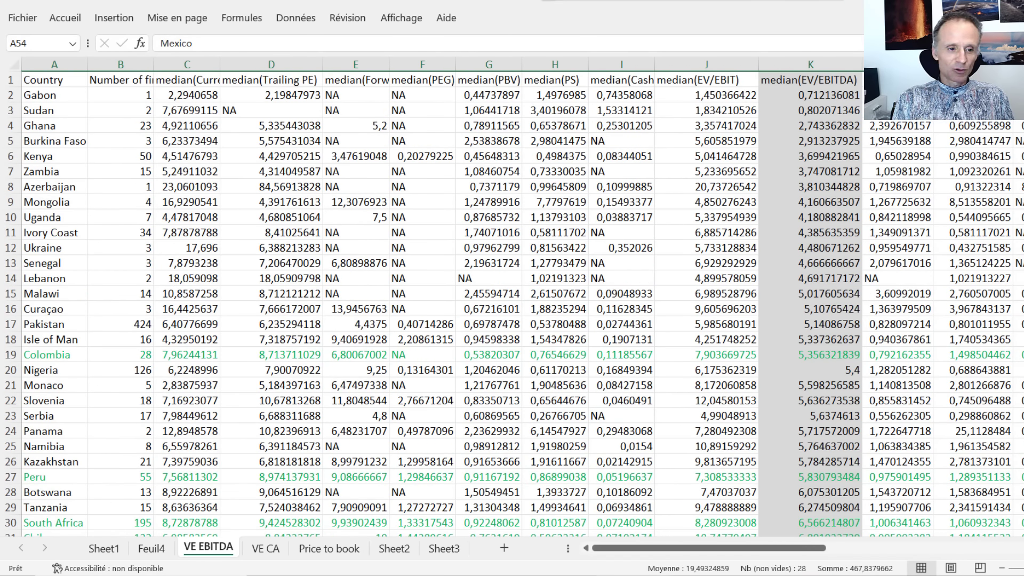
scroll(512, 304, "down", 1)
scroll(512, 304, "up", 1)
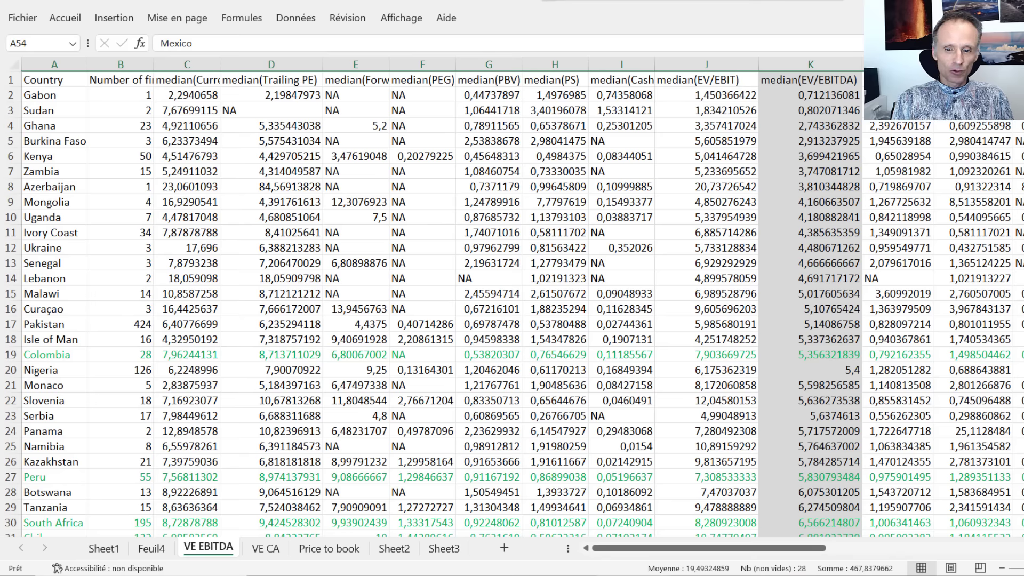
scroll(512, 304, "down", 2)
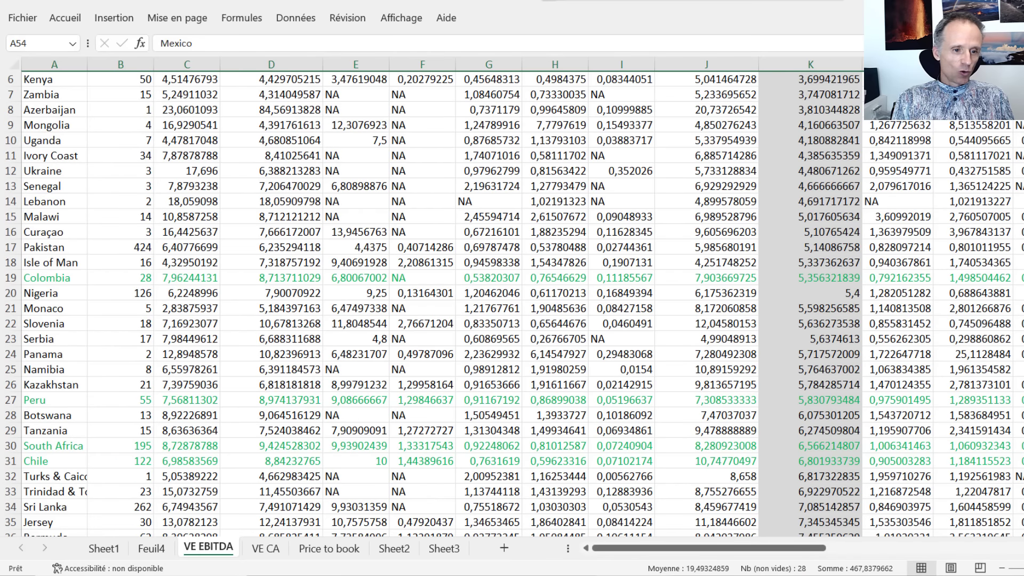
scroll(512, 304, "down", 2)
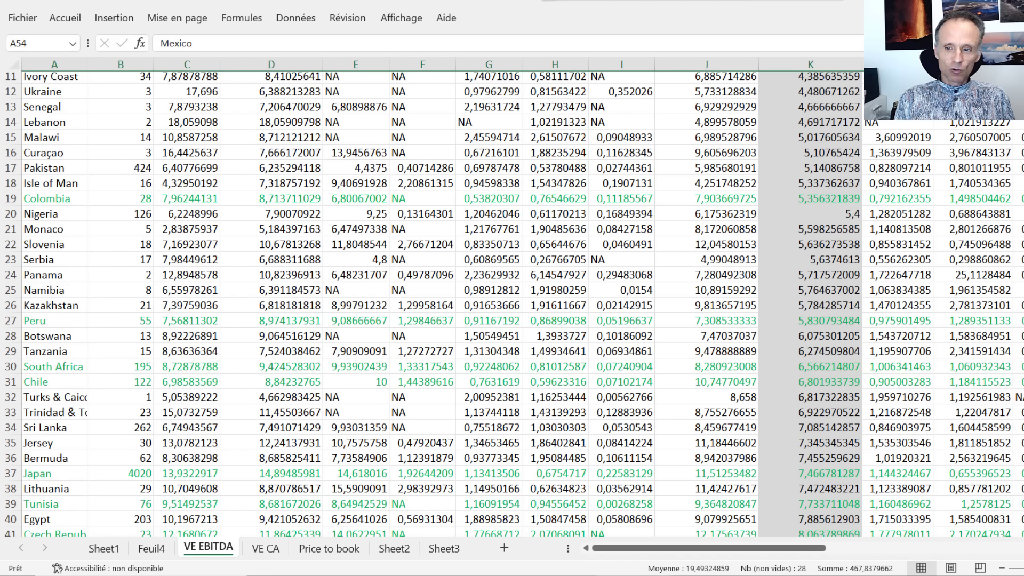
scroll(519, 252, "down", 1)
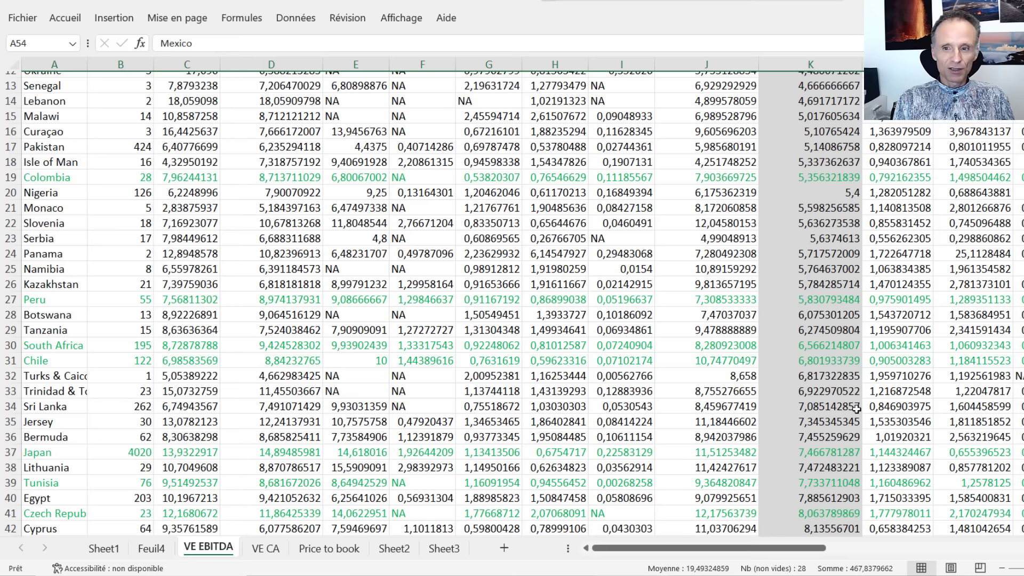
scroll(512, 303, "down", 3)
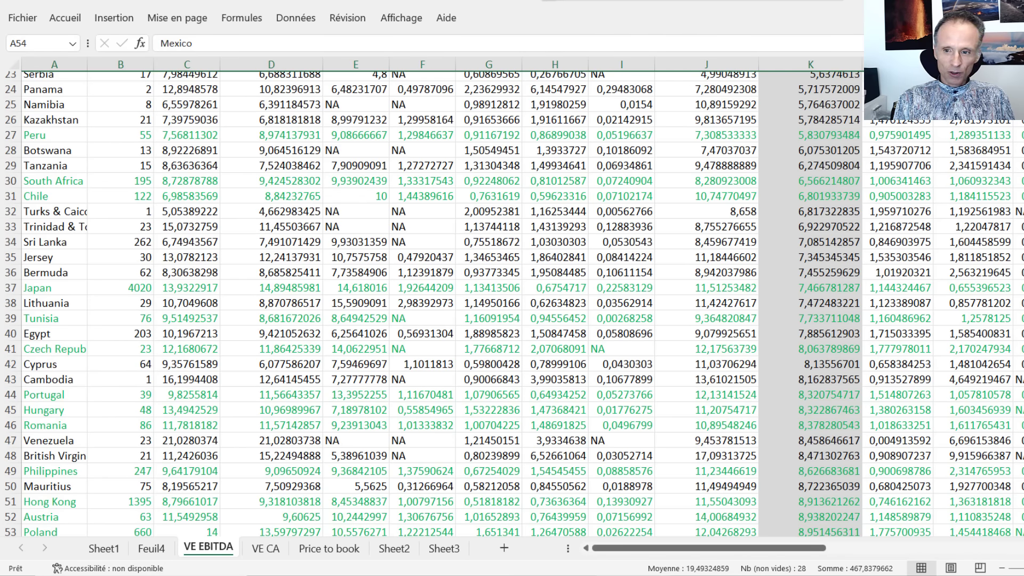
scroll(870, 315, "down", 3)
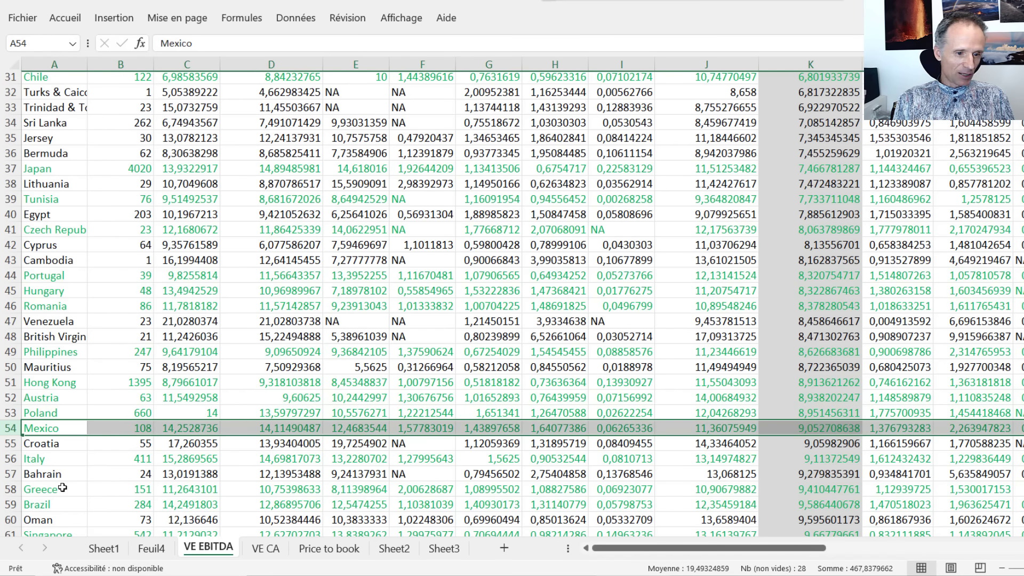
Review the more expensive countries on the VE EBITDA sheet, from the blue-coded group to the red-coded Taiwan, India and China
scroll(512, 304, "down", 7)
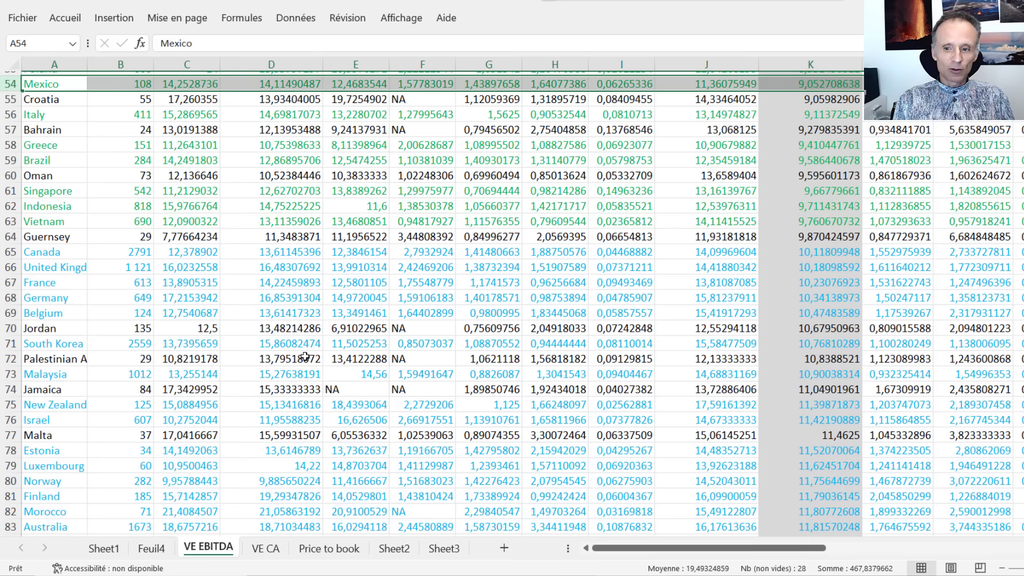
scroll(512, 304, "down", 9)
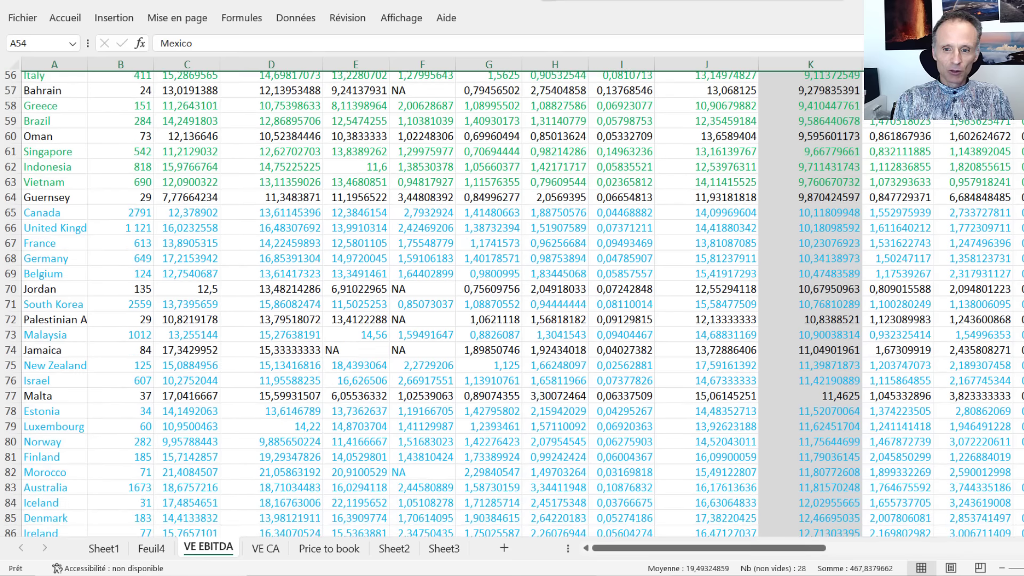
scroll(512, 304, "up", 9)
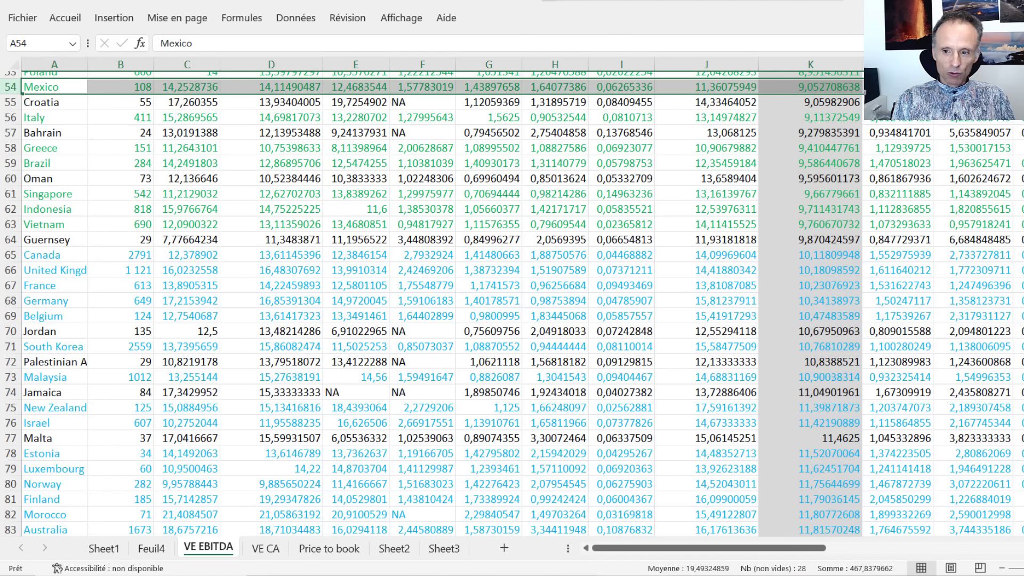
scroll(443, 304, "down", 7)
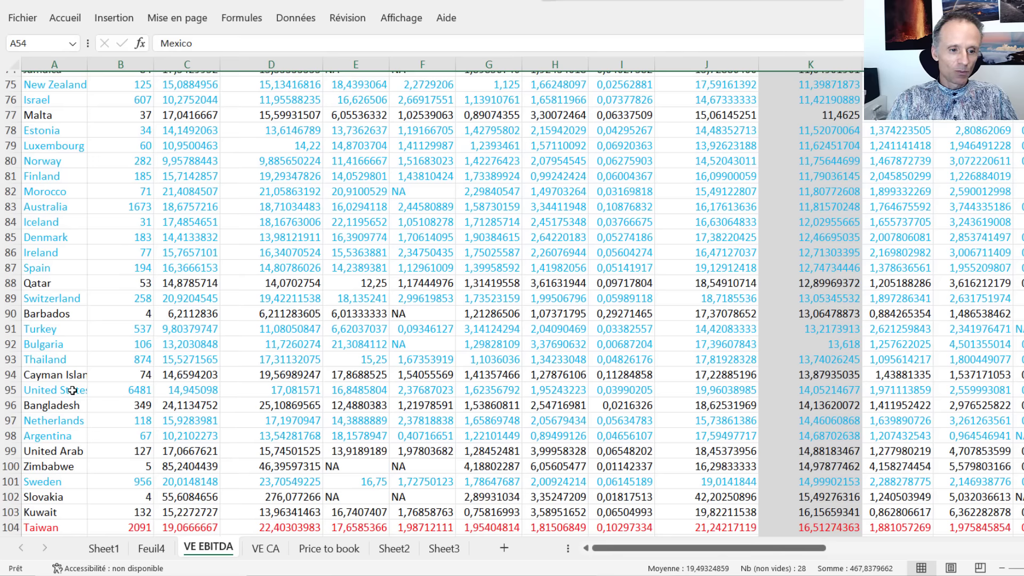
scroll(73, 390, "down", 1)
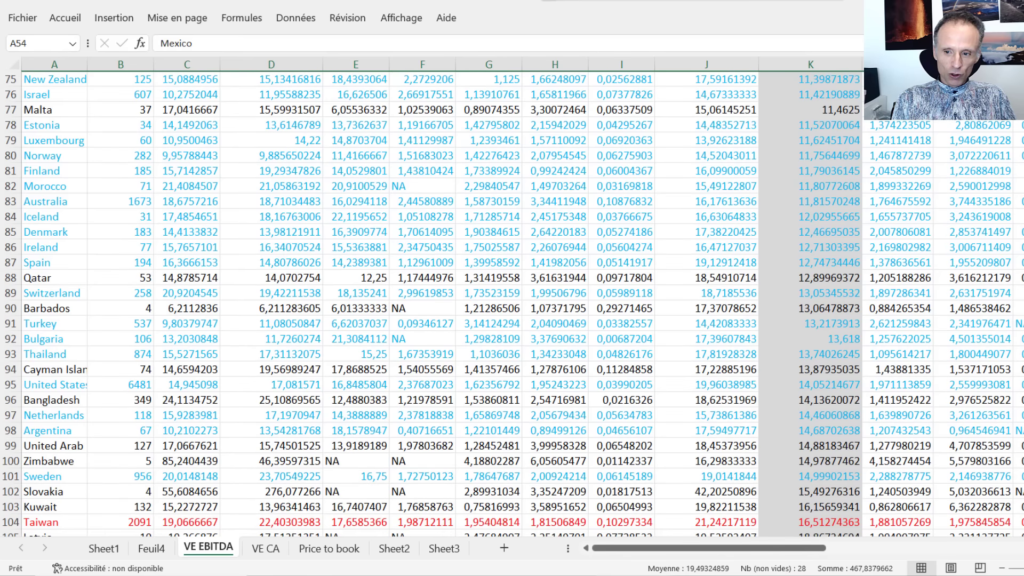
scroll(380, 304, "down", 7)
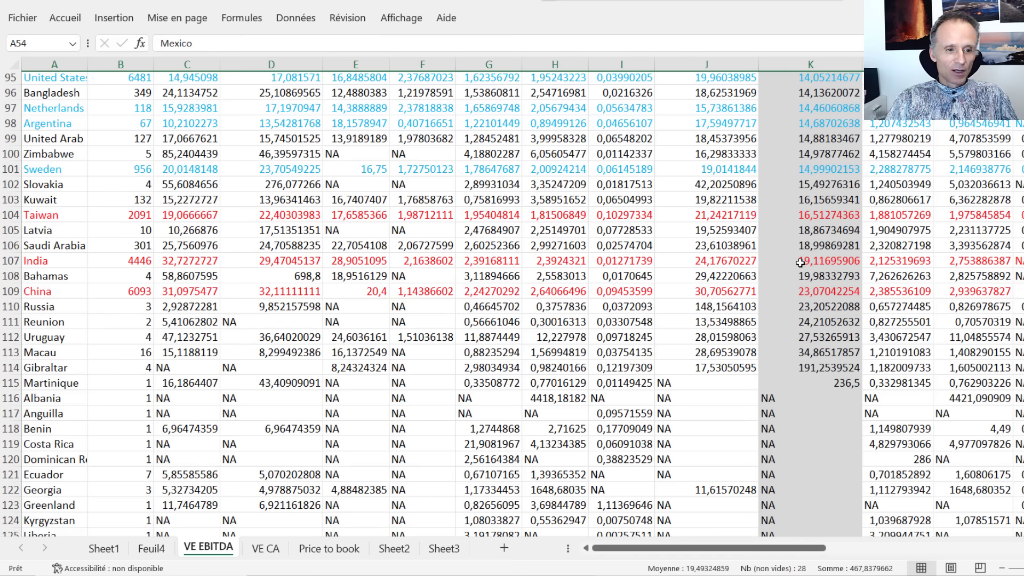
Open the VE CA sheet and examine the median EV/Sales ranking from its first row through the green, blue and red country groups
left_click(258, 550)
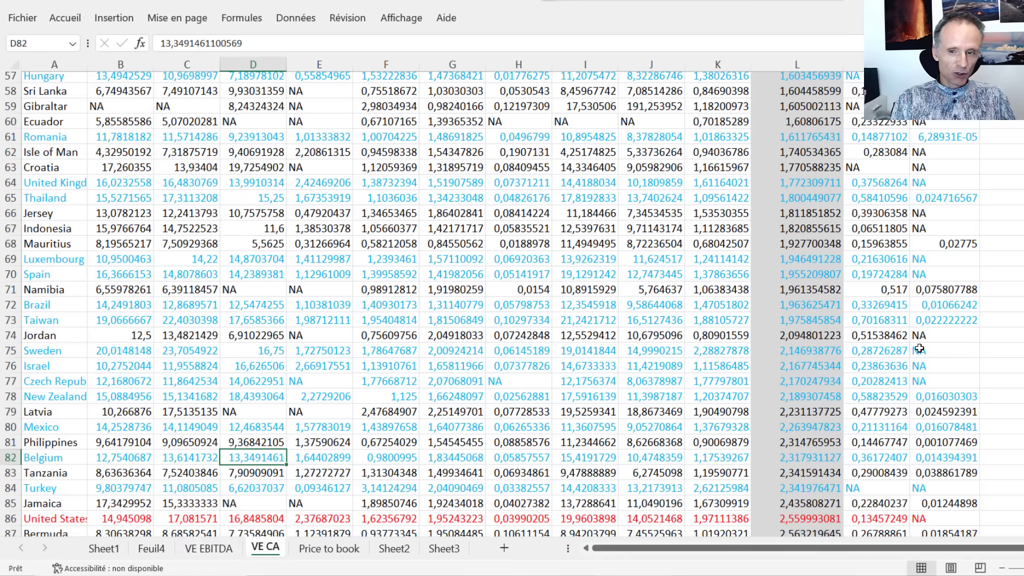
scroll(512, 304, "up", 19)
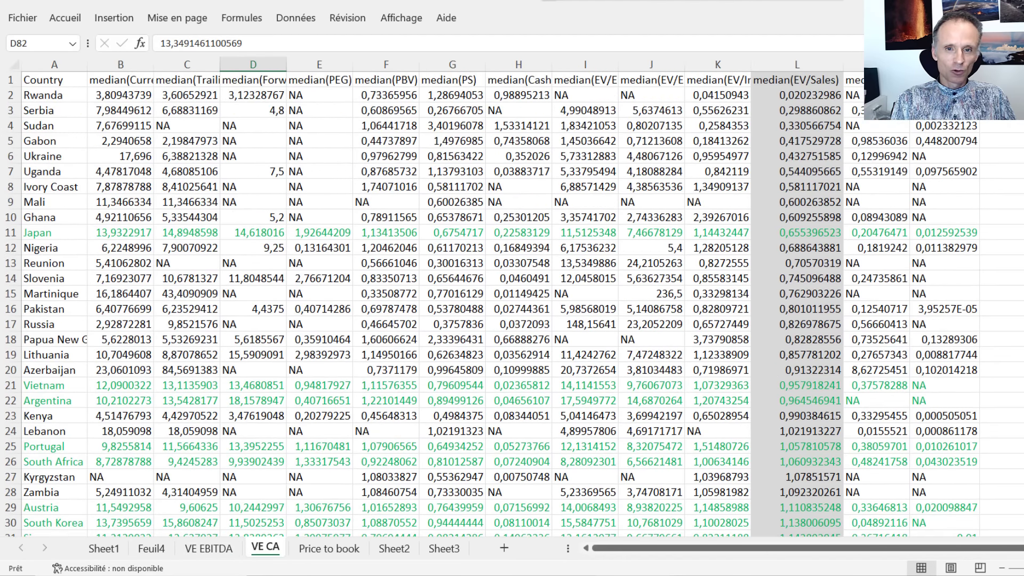
scroll(507, 210, "down", 1)
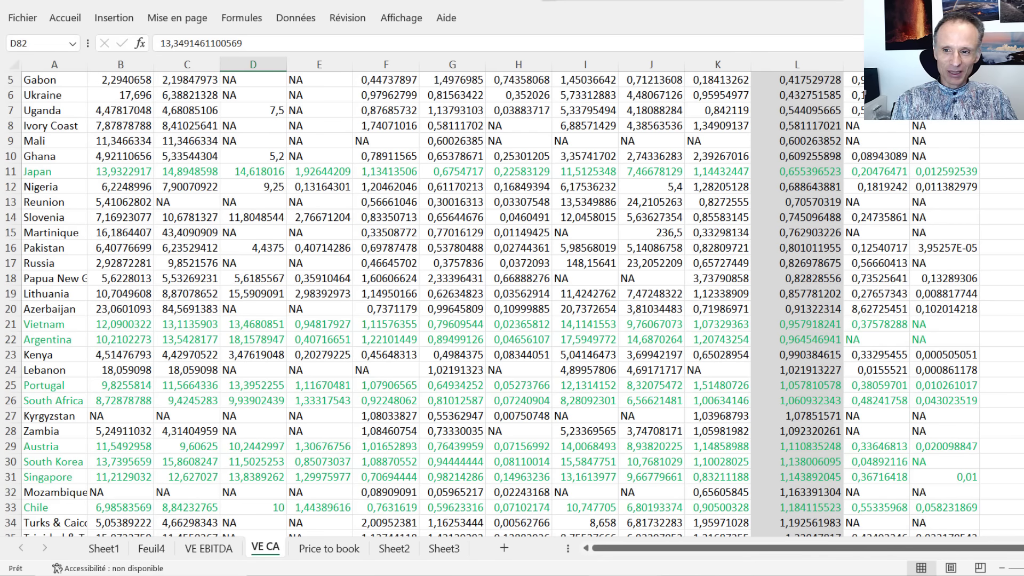
scroll(512, 304, "down", 3)
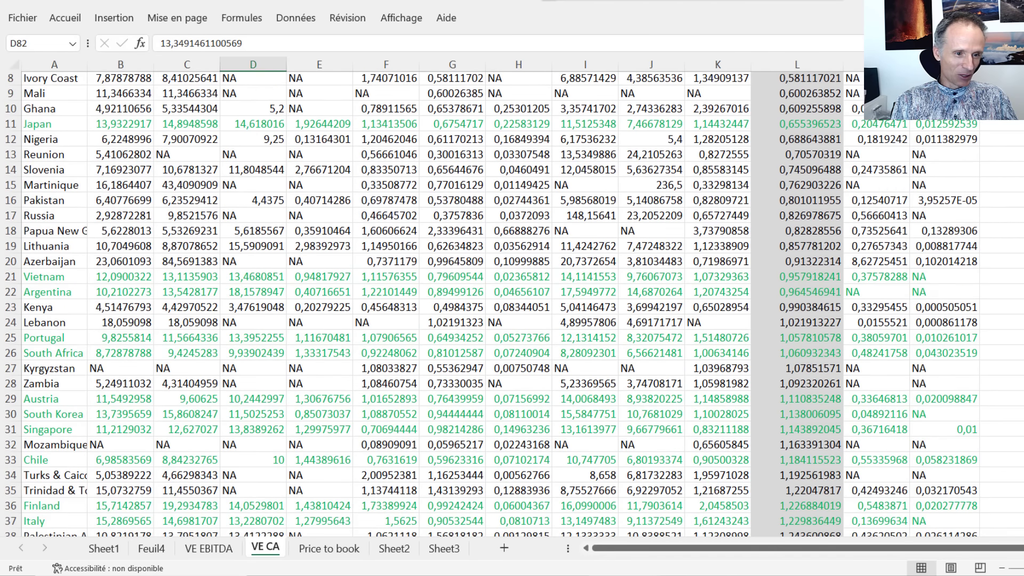
scroll(512, 304, "down", 1)
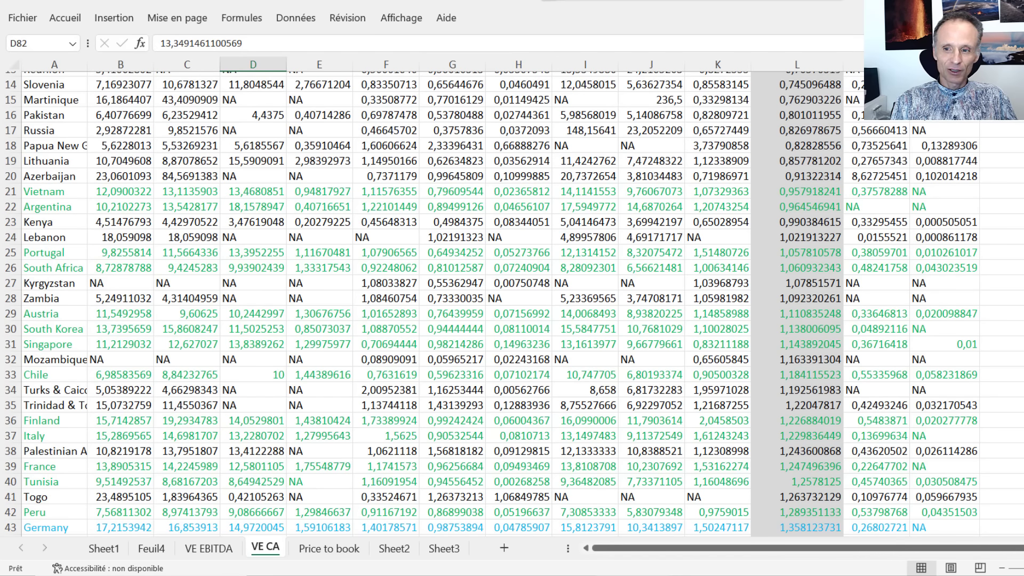
scroll(512, 302, "down", 5)
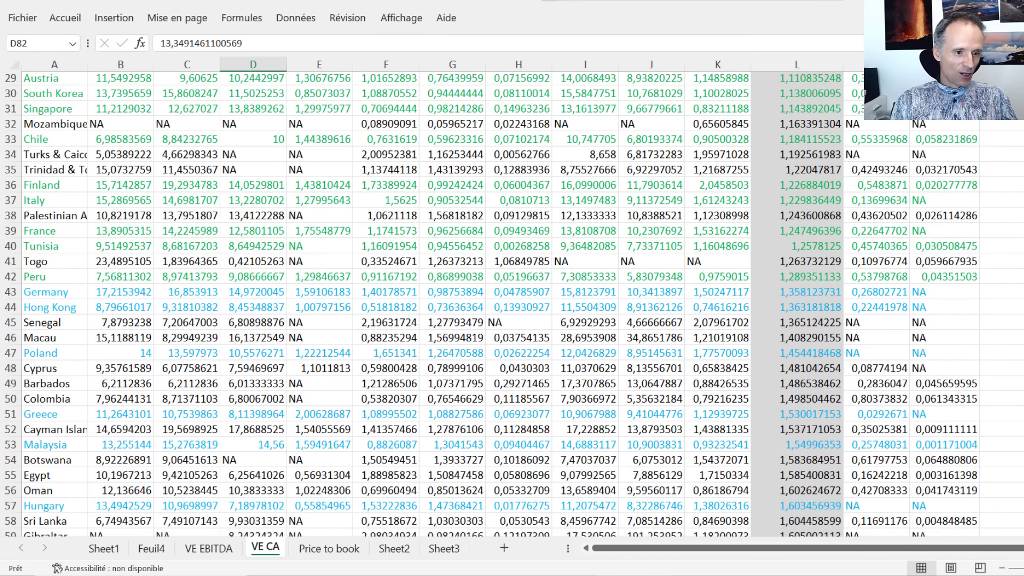
scroll(466, 290, "down", 1)
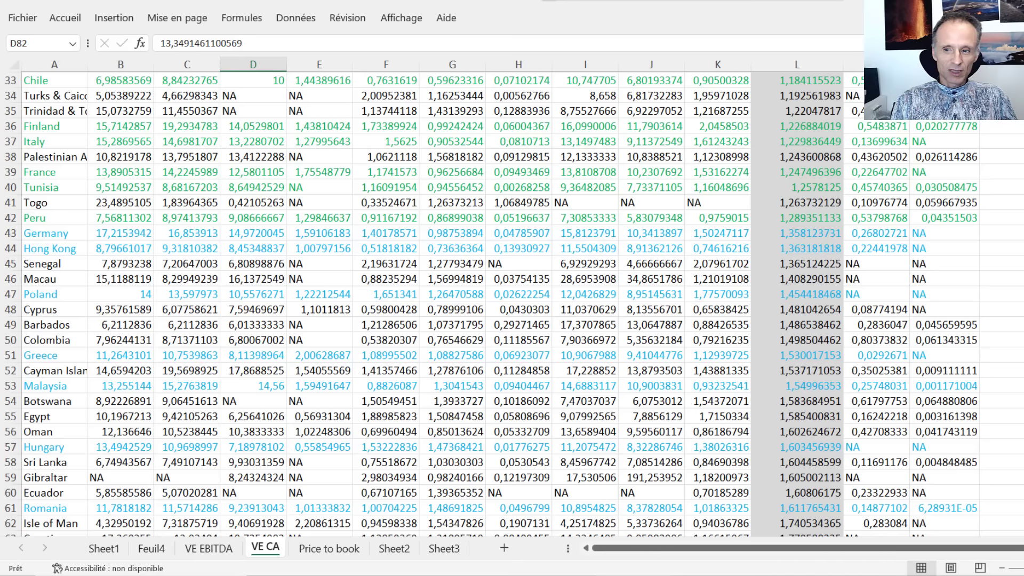
scroll(512, 304, "down", 2)
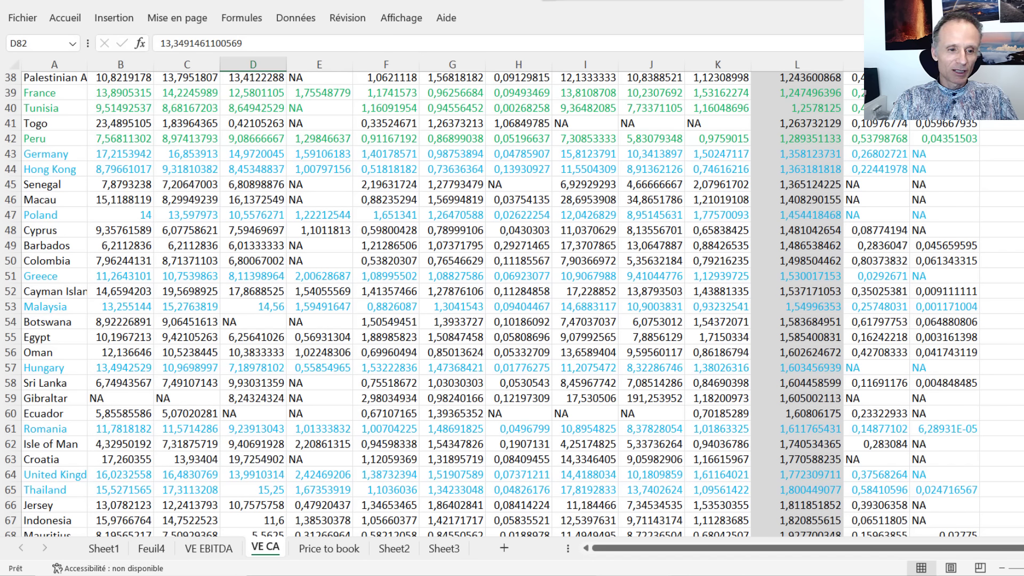
scroll(512, 304, "down", 3)
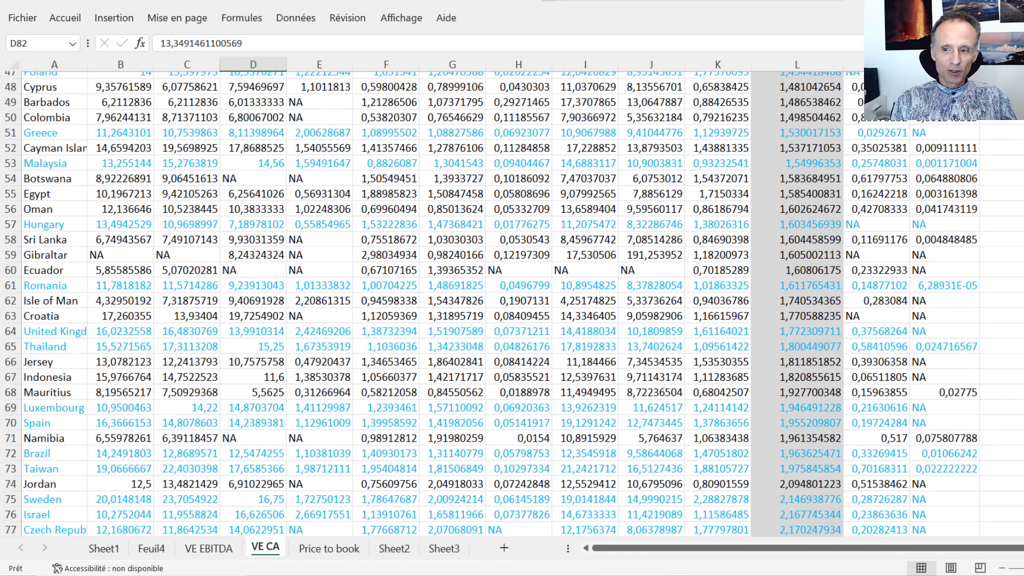
scroll(46, 308, "down", 2)
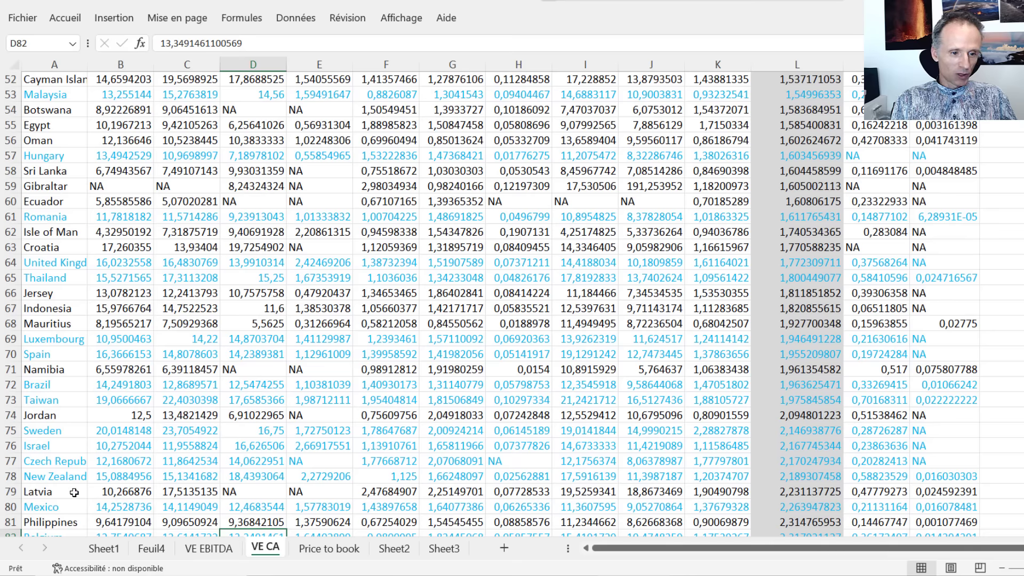
scroll(507, 382, "down", 6)
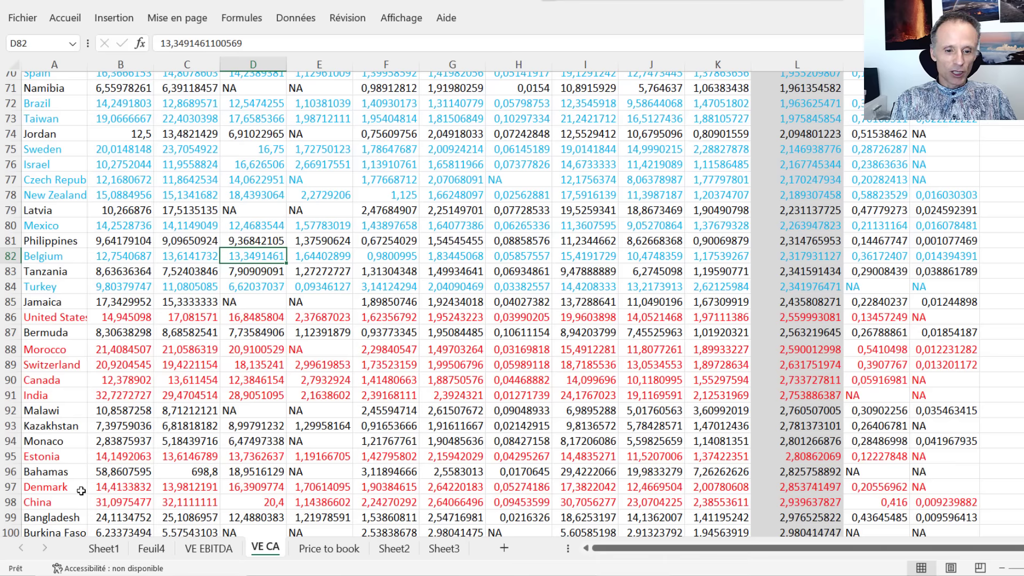
Switch to the Price to book sheet and examine the countries' median PBV ranking from the green-coded group through the blue-coded ones
key("ctrl+Page_Down")
scroll(377, 520, "down", 1)
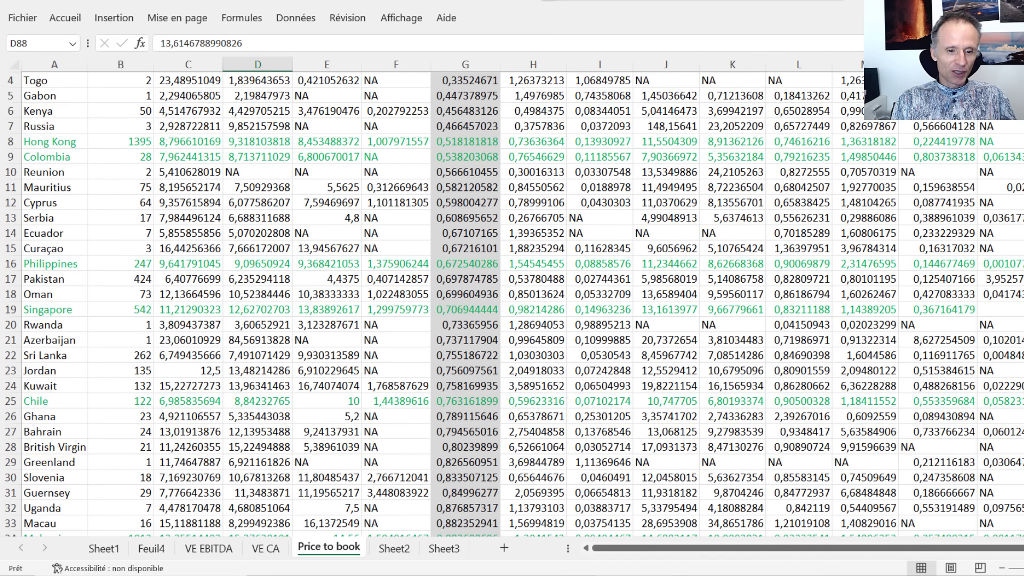
scroll(376, 520, "up", 1)
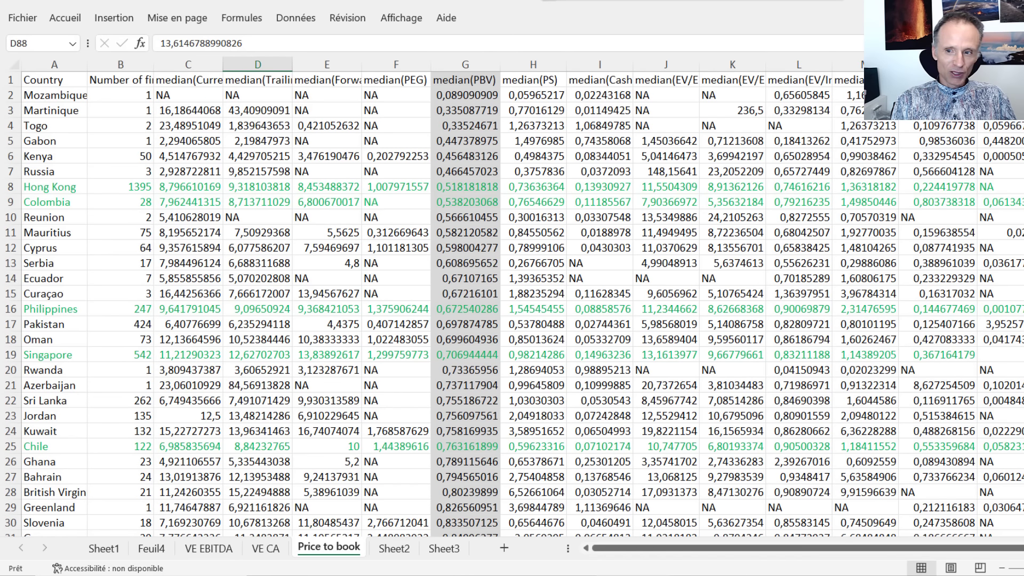
scroll(512, 304, "down", 3)
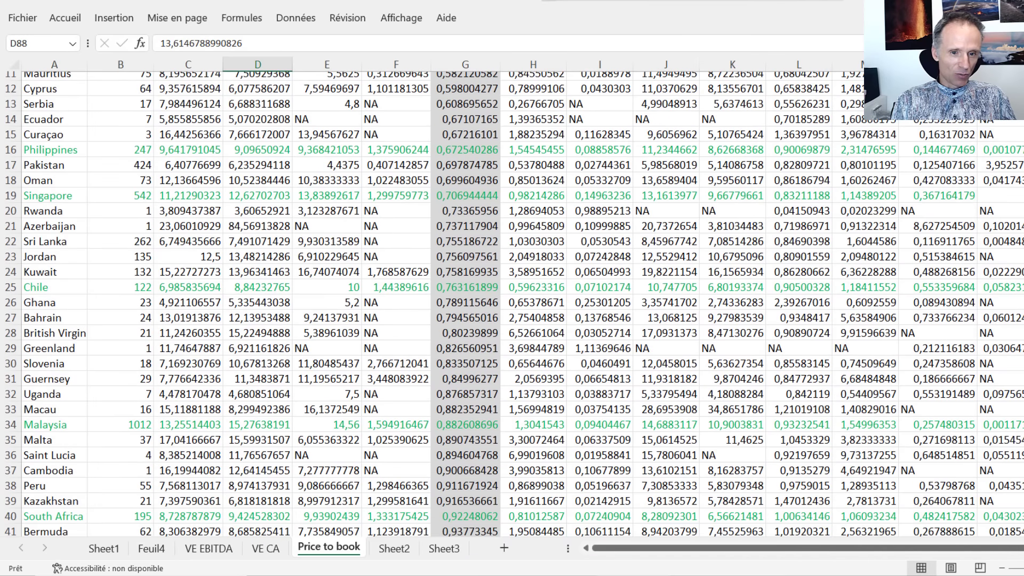
scroll(451, 252, "down", 1)
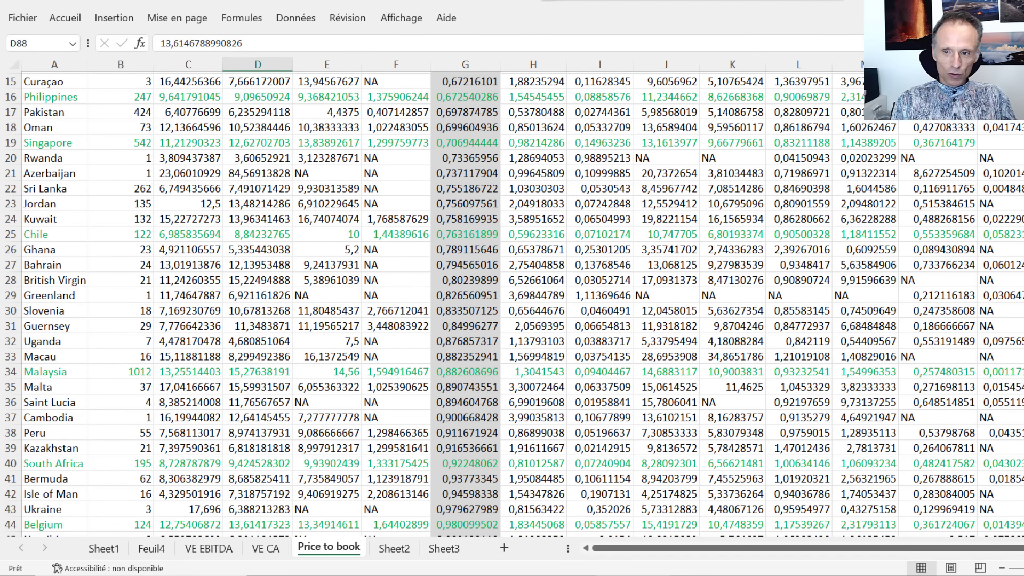
scroll(933, 228, "down", 4)
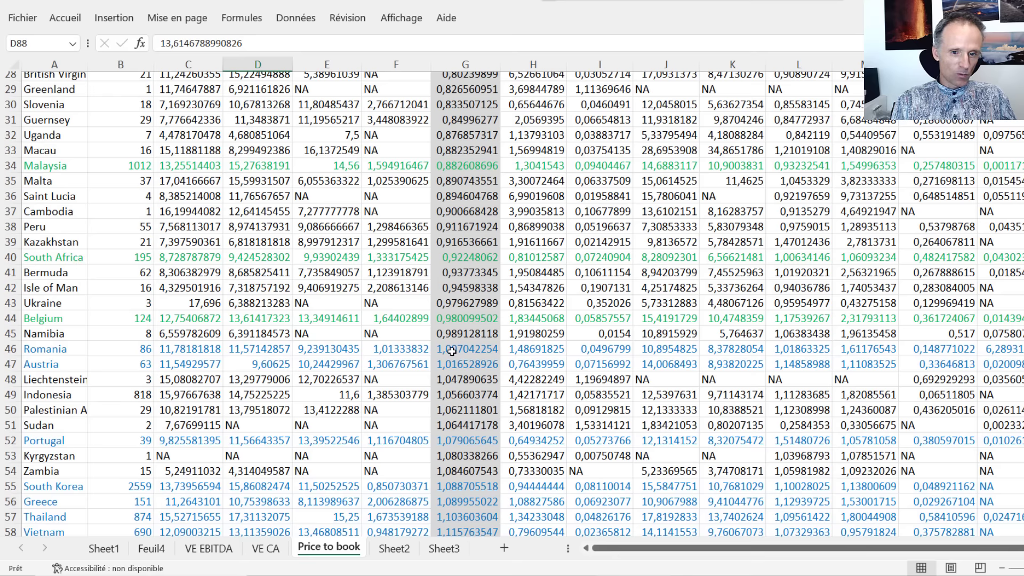
scroll(512, 304, "down", 5)
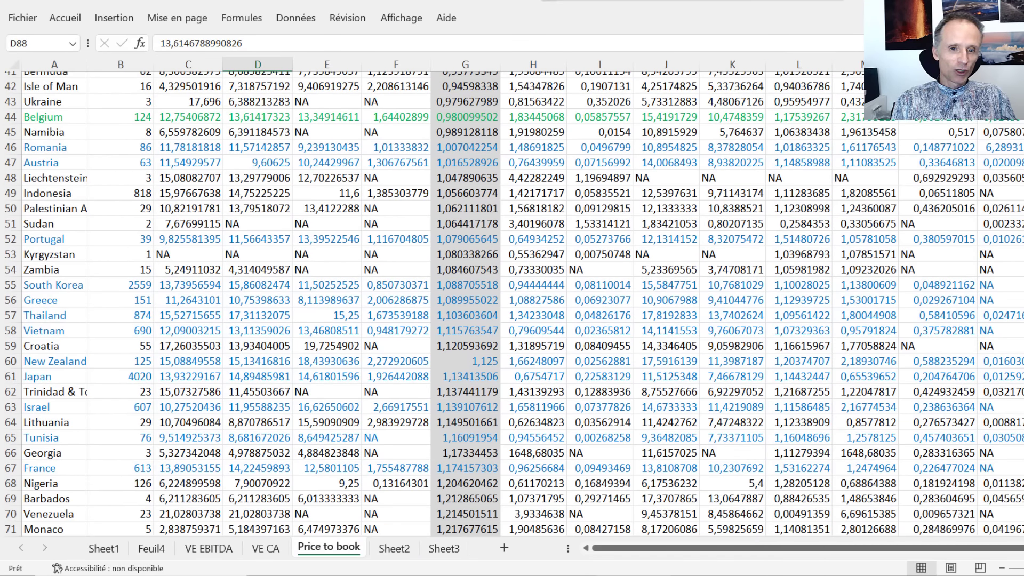
scroll(512, 304, "down", 4)
scroll(512, 304, "up", 2)
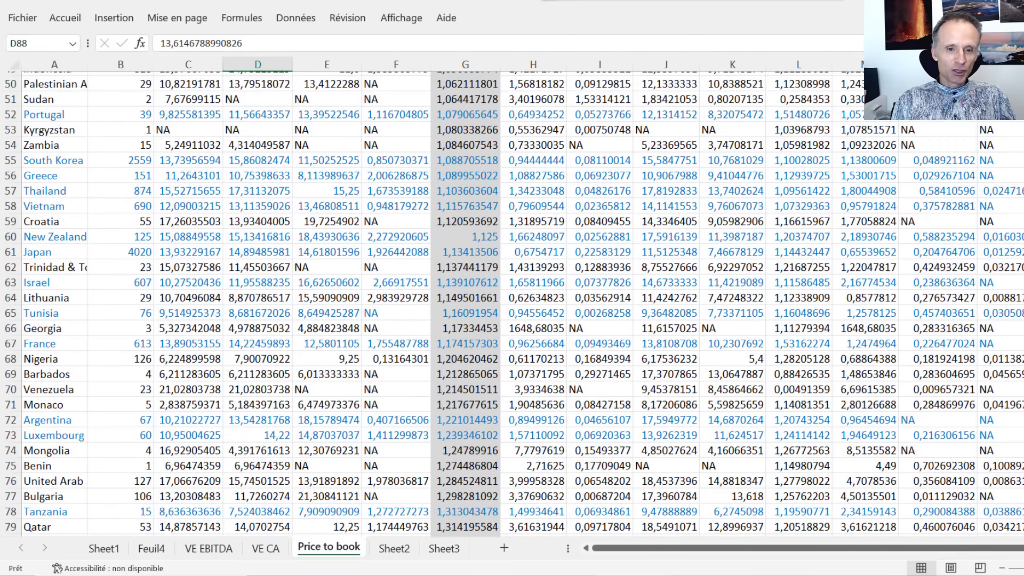
scroll(512, 304, "down", 1)
scroll(512, 304, "down", 12)
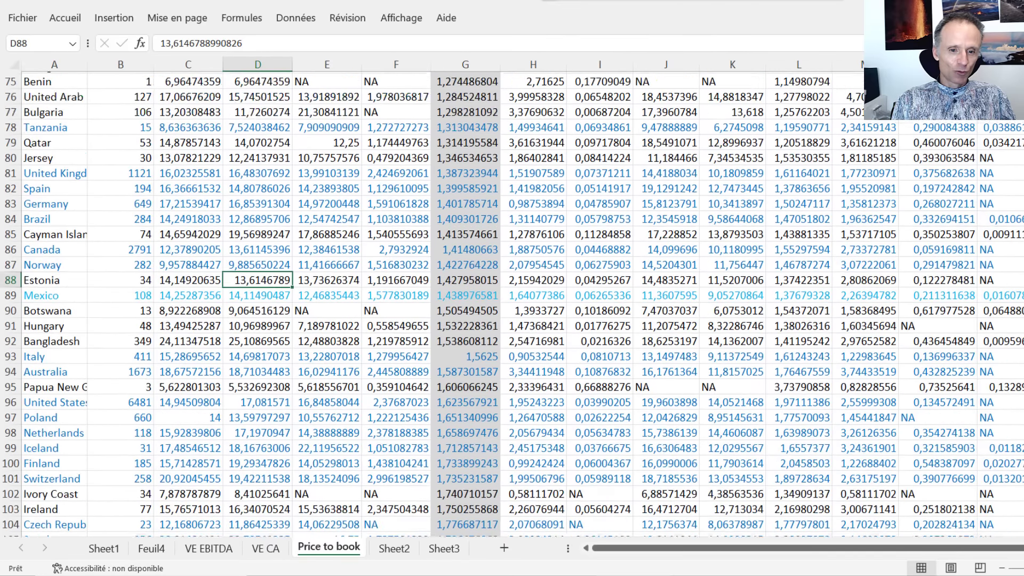
scroll(512, 304, "up", 5)
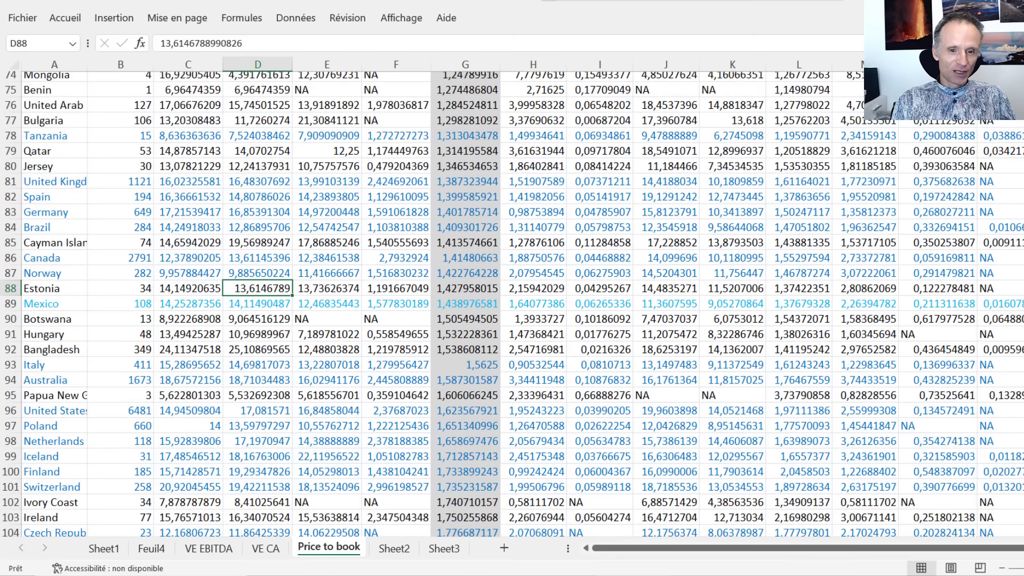
scroll(512, 304, "up", 3)
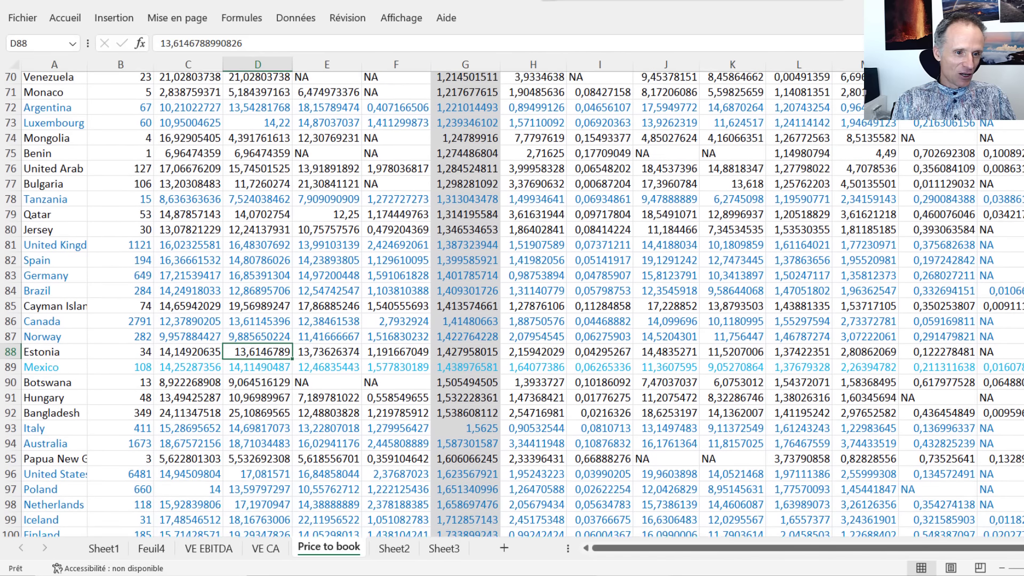
Review the blue-coded countries on the Price to book sheet from South Korea and Japan through Spain to Mexico, checking Spain's median PBV
scroll(512, 305, "up", 4)
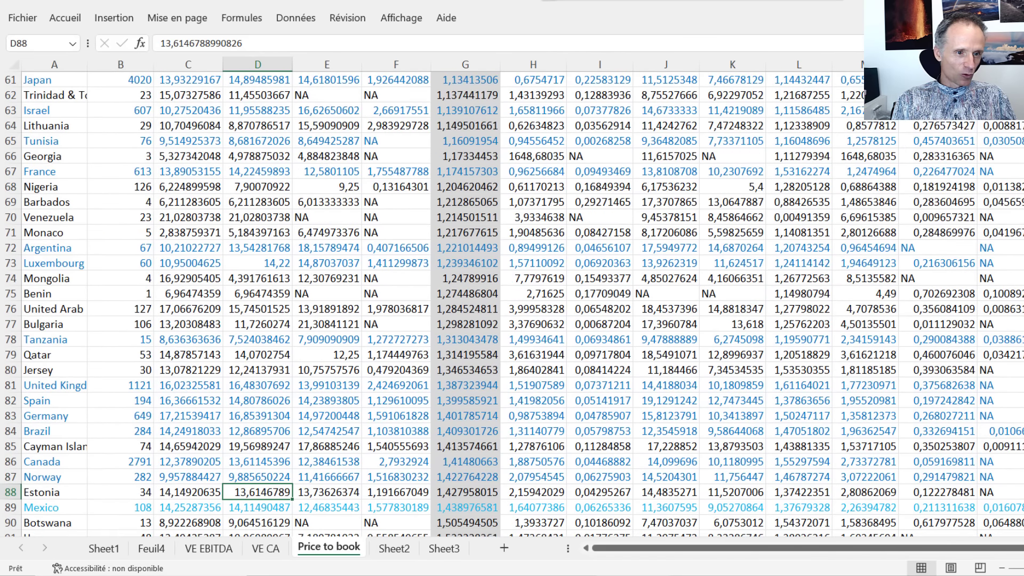
scroll(85, 228, "up", 2)
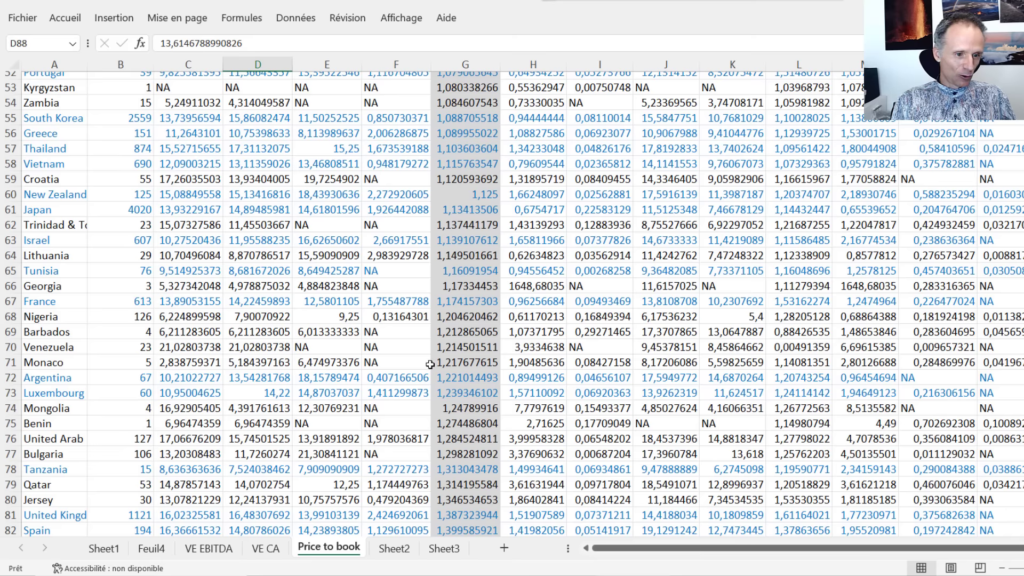
left_click(432, 530)
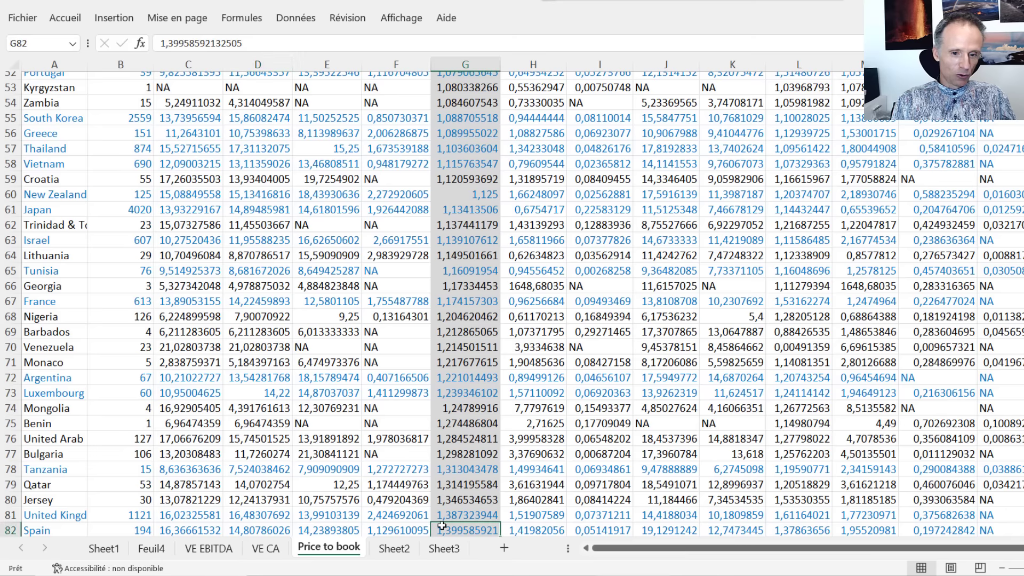
scroll(512, 305, "down", 2)
scroll(463, 351, "down", 2)
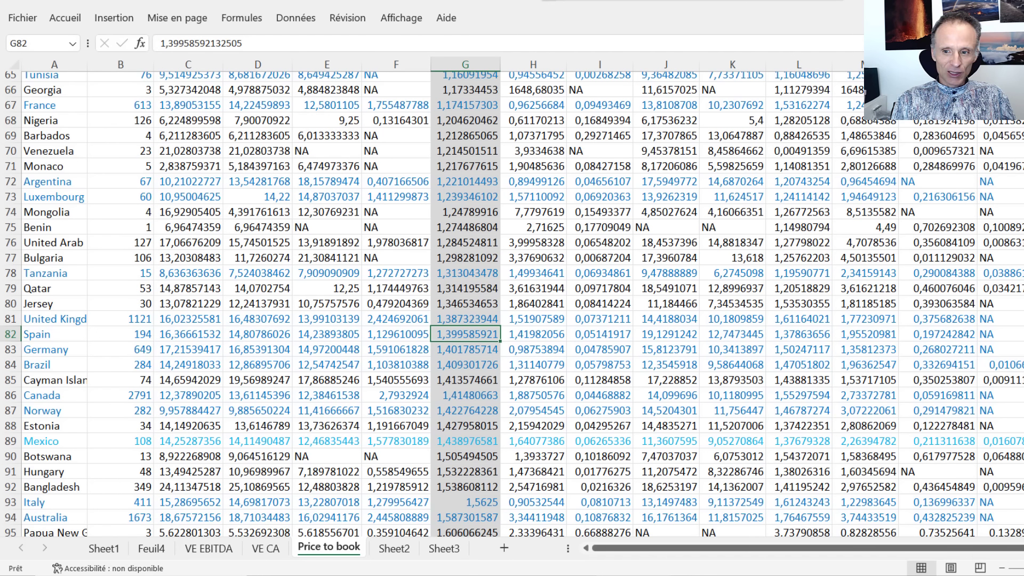
scroll(513, 304, "down", 8)
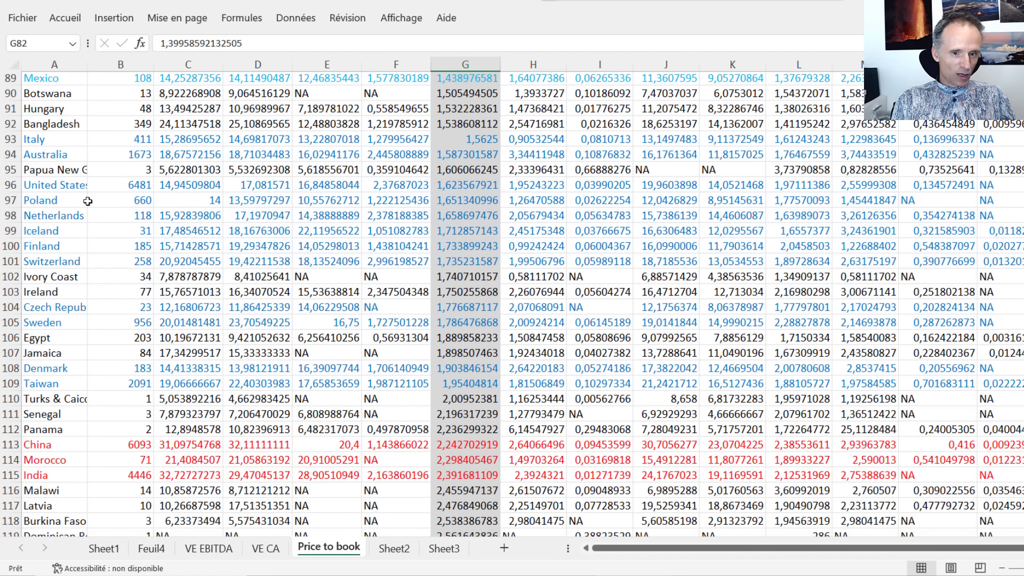
Check Poland's median PBV and compare it with the more expensive red-coded countries China, Morocco, India and Turkey
left_click(443, 203)
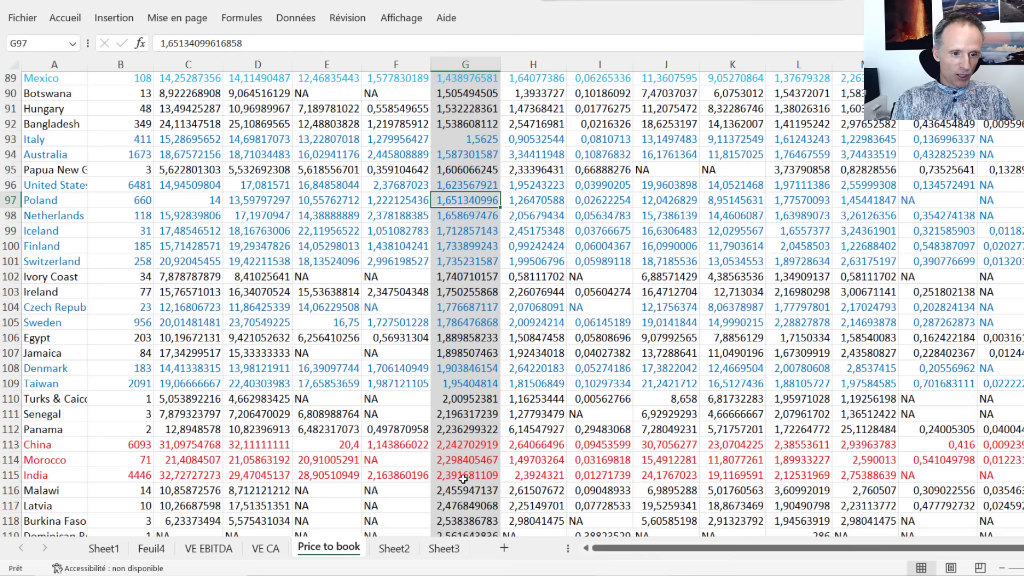
scroll(847, 459, "down", 5)
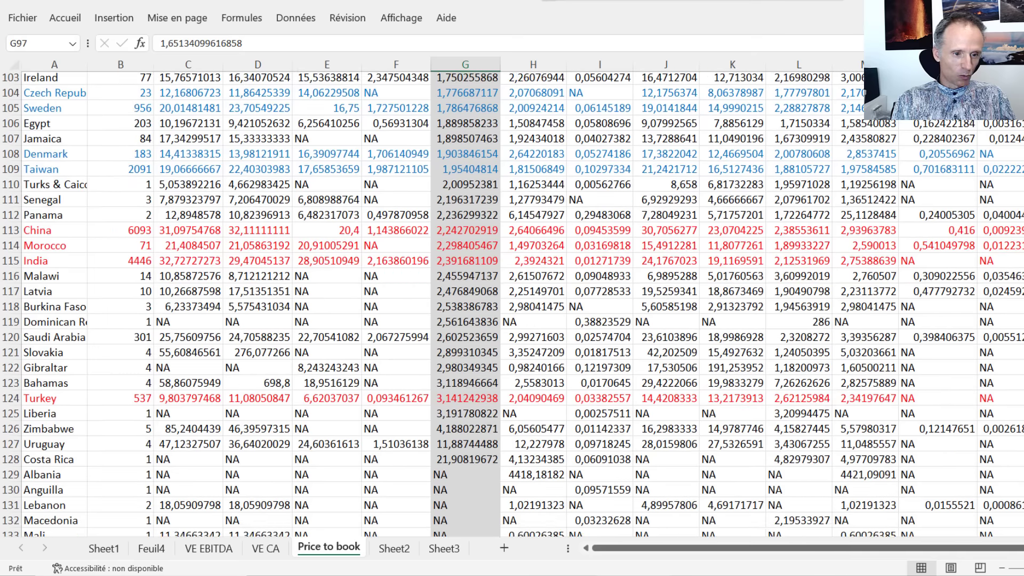
scroll(512, 304, "down", 1)
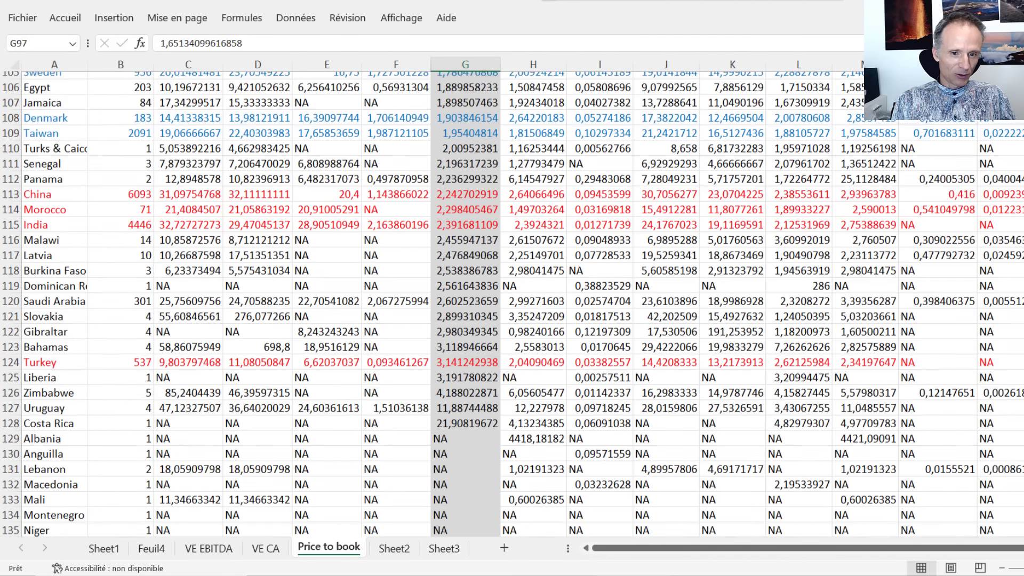
scroll(512, 304, "up", 2)
scroll(512, 304, "up", 1)
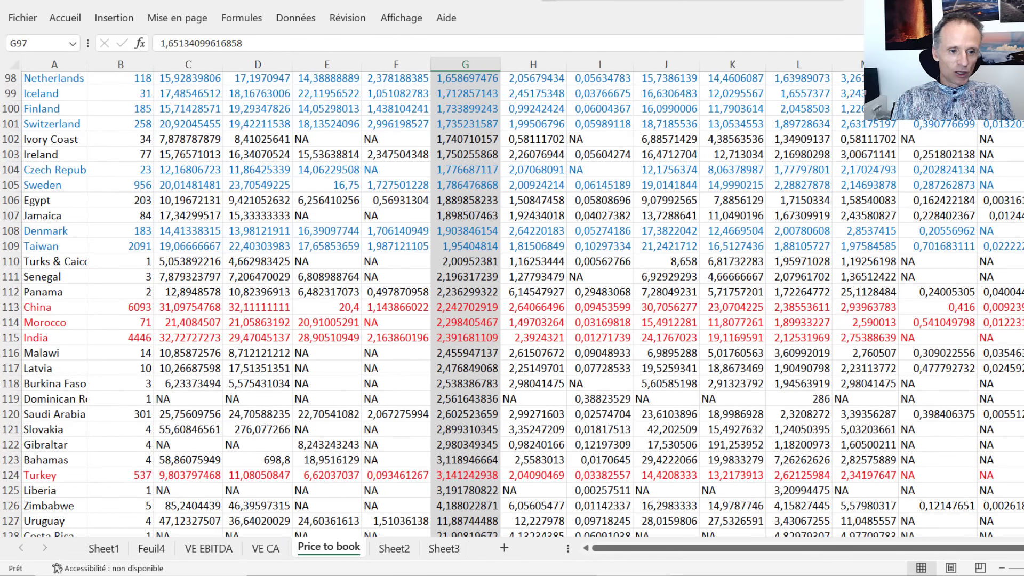
scroll(512, 304, "up", 2)
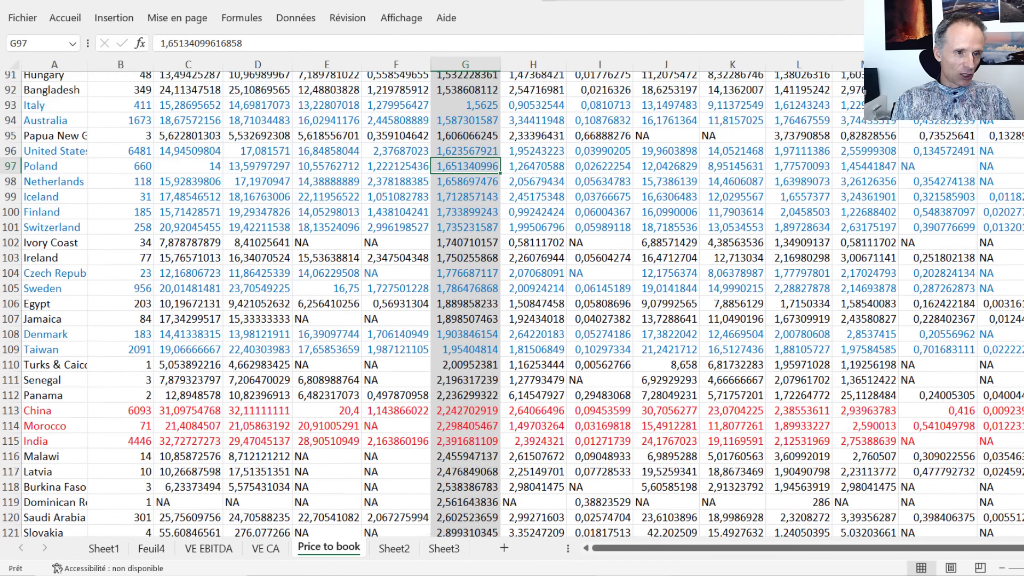
scroll(460, 162, "up", 1)
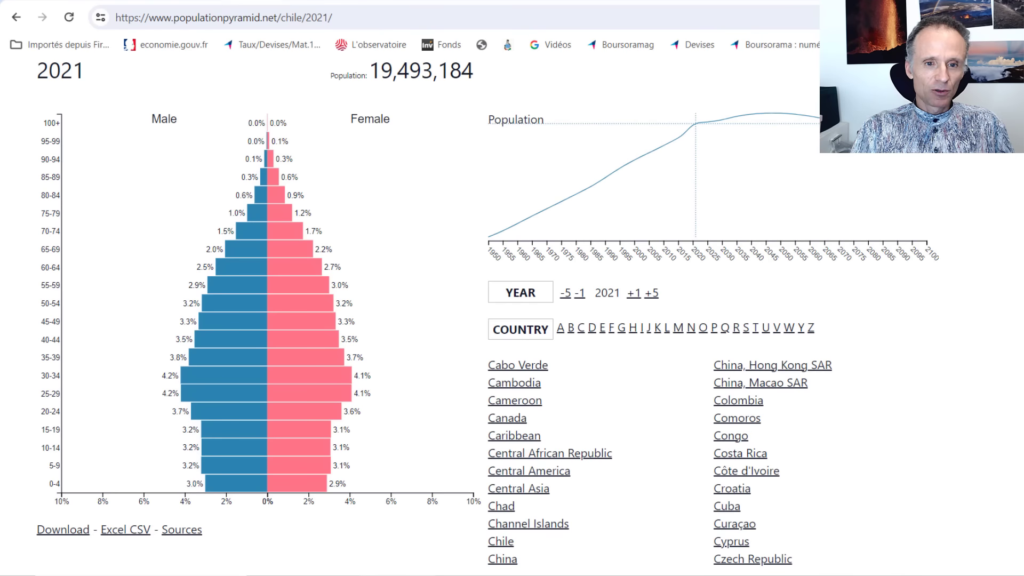
Examine Chile's 2021 population pyramid in the browser and review the iShares MSCI Chile ETF's P/E ratio and dividend data
scroll(462, 181, "up", 1)
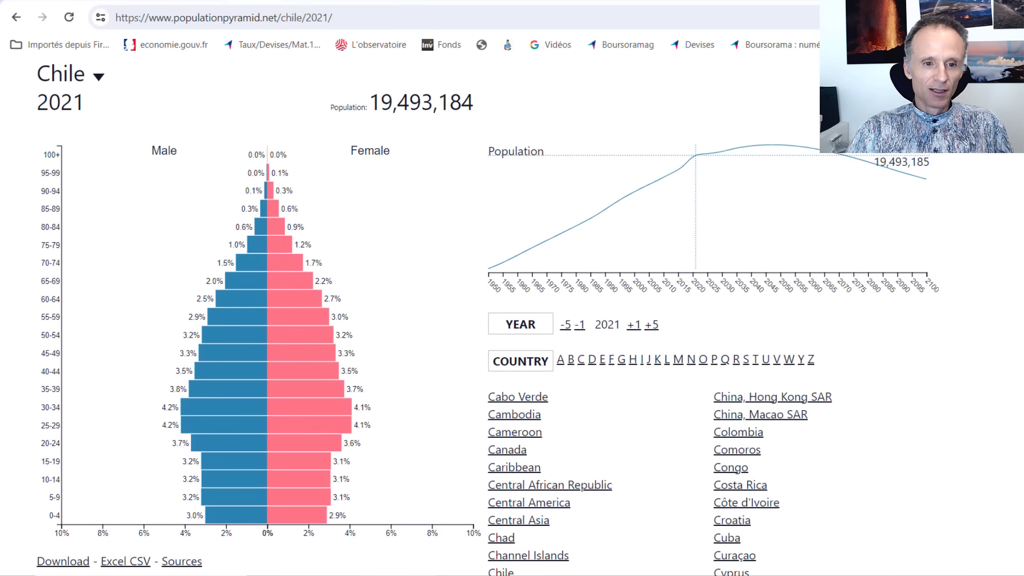
scroll(462, 181, "down", 1)
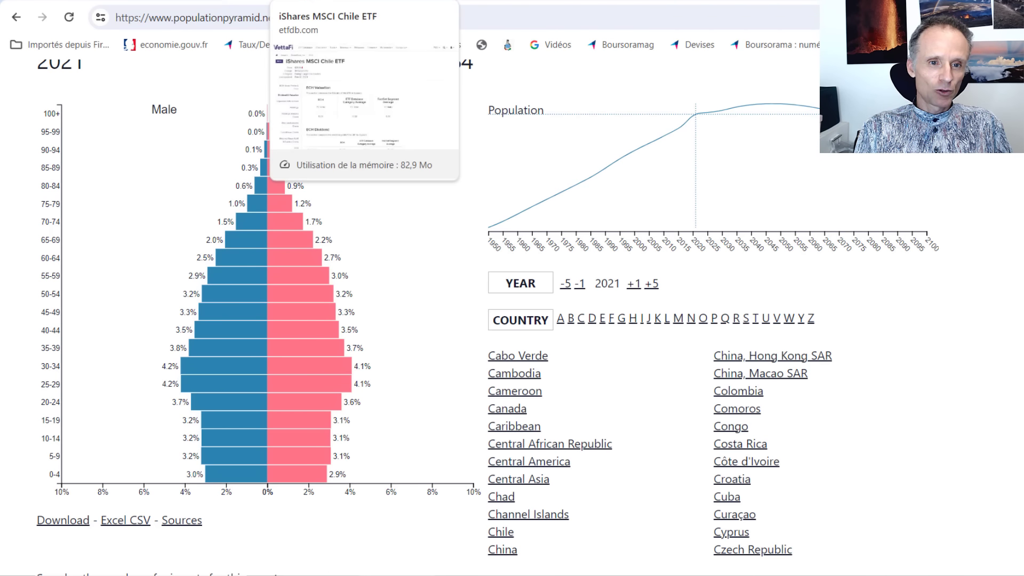
left_click(320, 2)
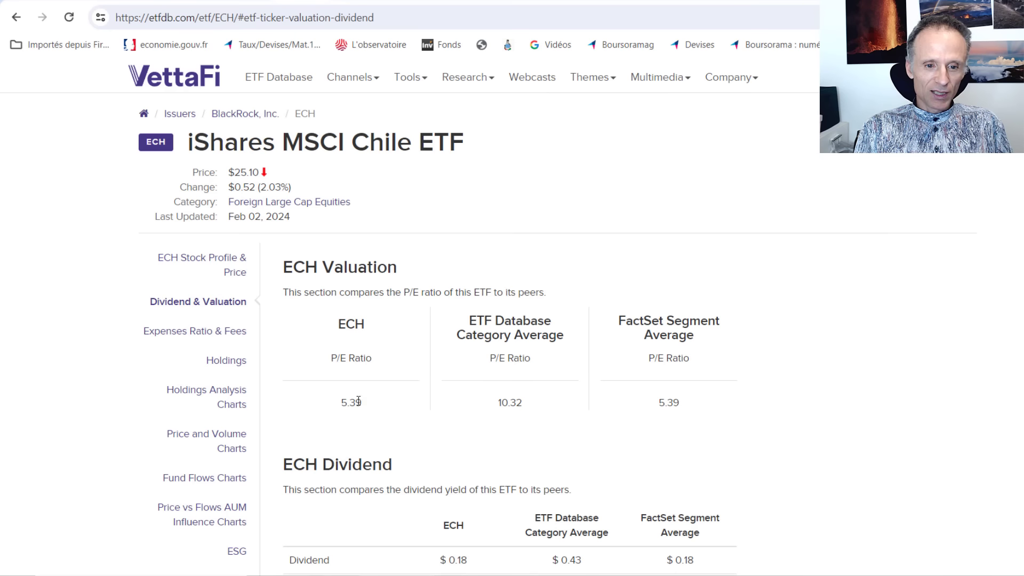
scroll(509, 330, "down", 3)
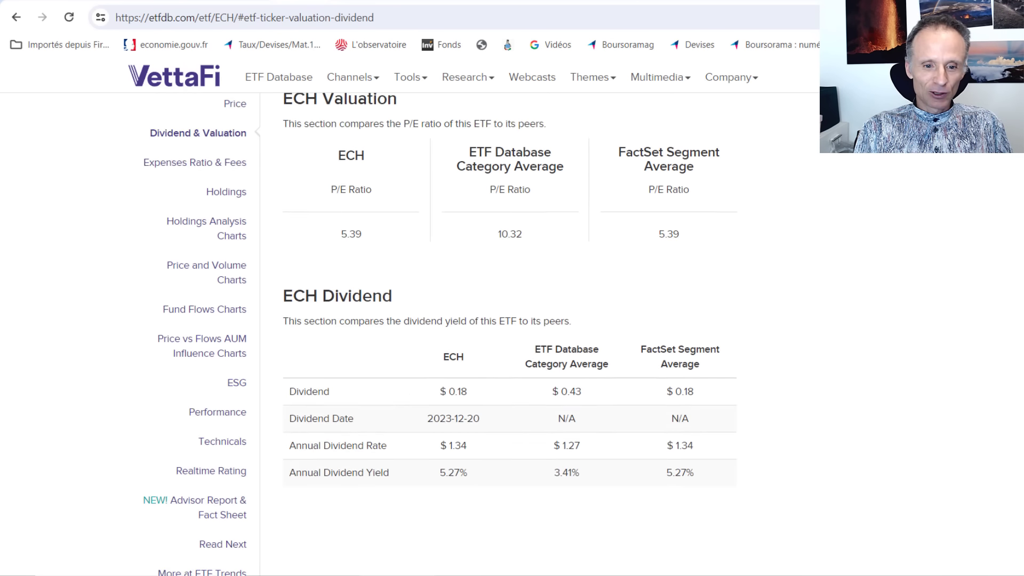
scroll(587, 400, "down", 1)
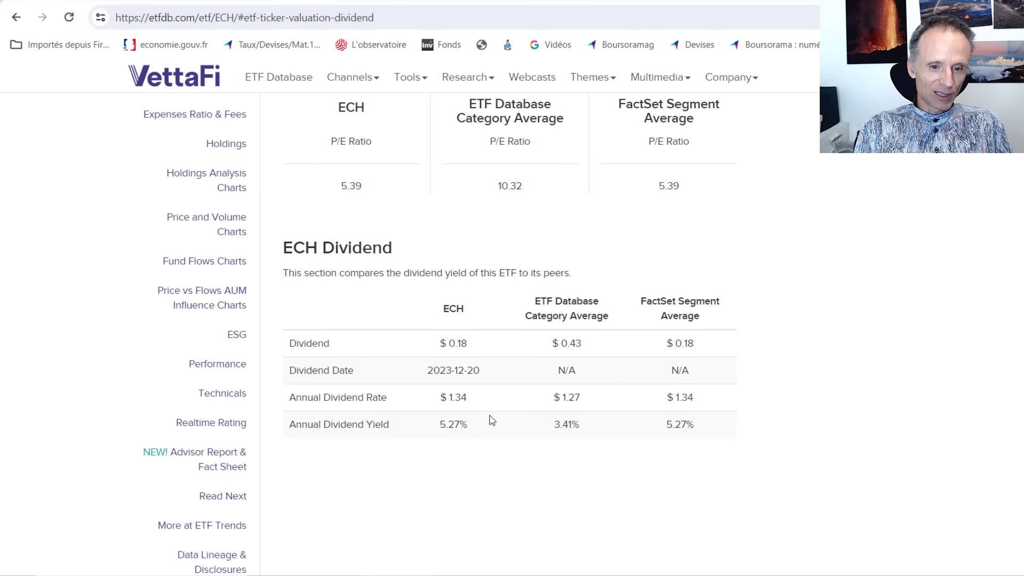
scroll(490, 419, "up", 4)
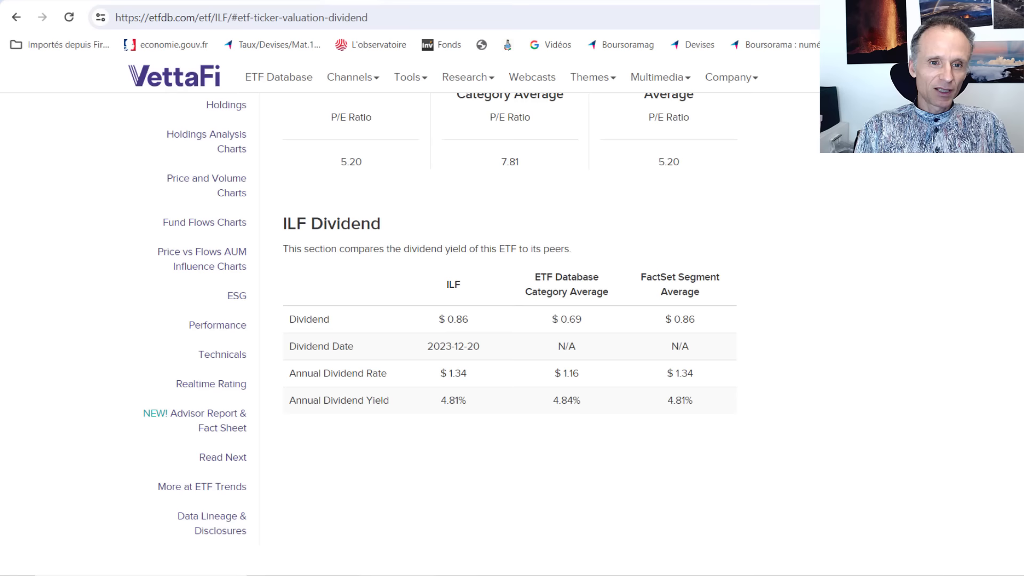
Review the P/E ratio and annual dividend yield of the iShares Latin America 40 ETF against its category averages
scroll(816, 227, "up", 3)
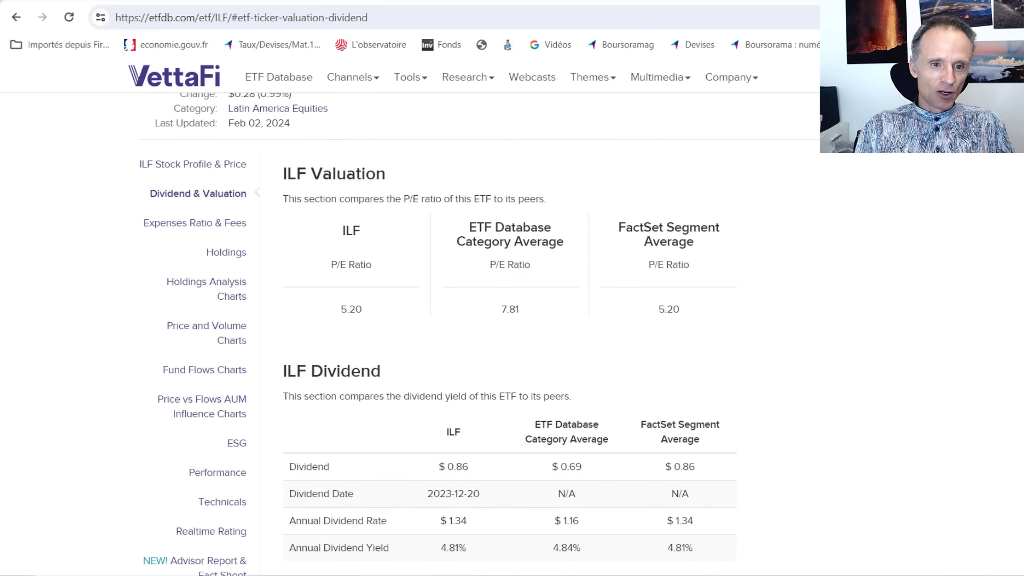
scroll(351, 255, "down", 2)
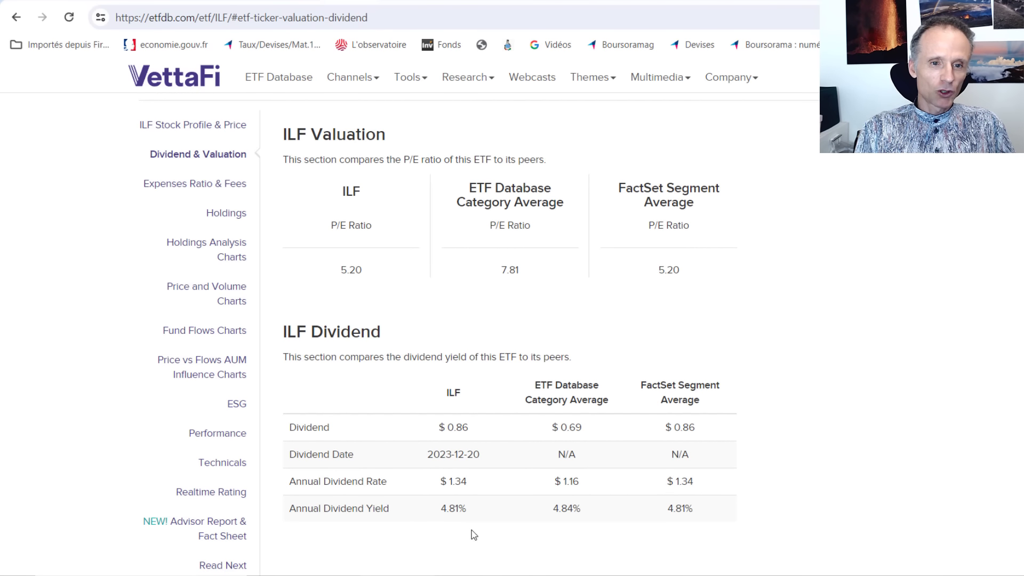
scroll(479, 335, "up", 2)
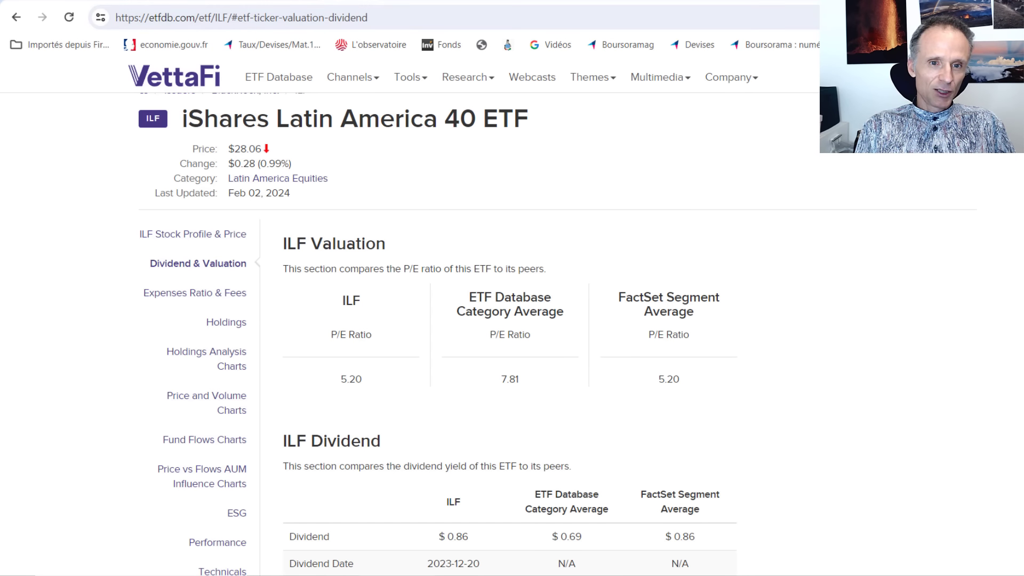
Open the StockCharts page and examine the weekly $HSI chart from 1990 onward
left_click(542, 5)
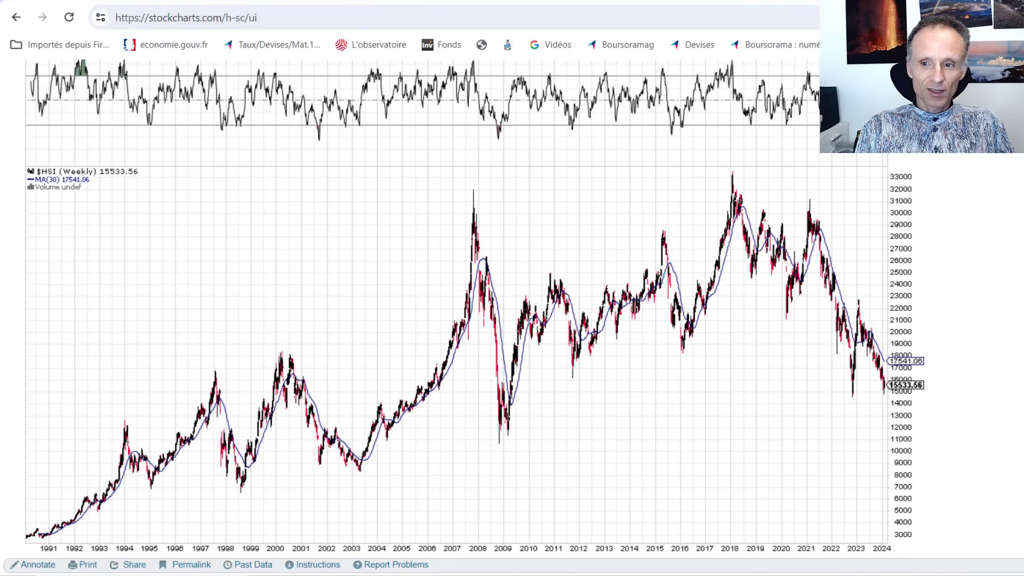
scroll(514, 317, "down", 2)
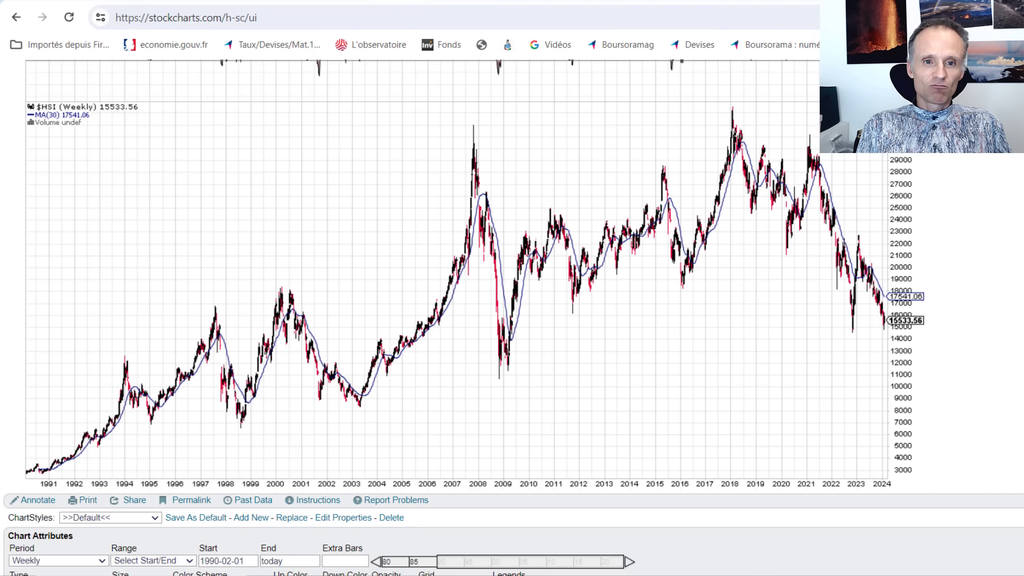
Open Stalprodukt's EV/Sales chart on Koyfin and compare its history over the 20-year and 10-year ranges
left_click(459, 2)
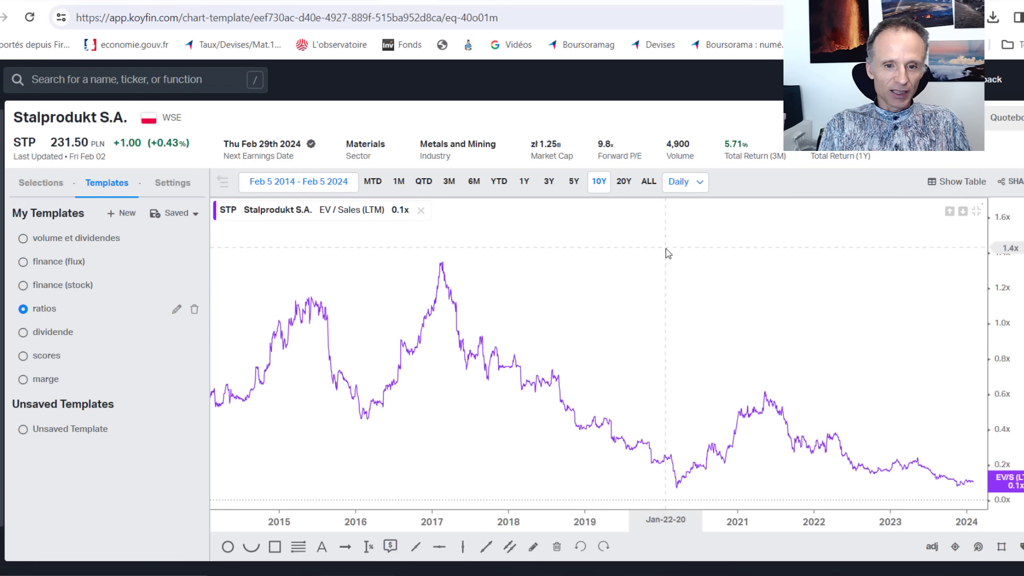
left_click(623, 183)
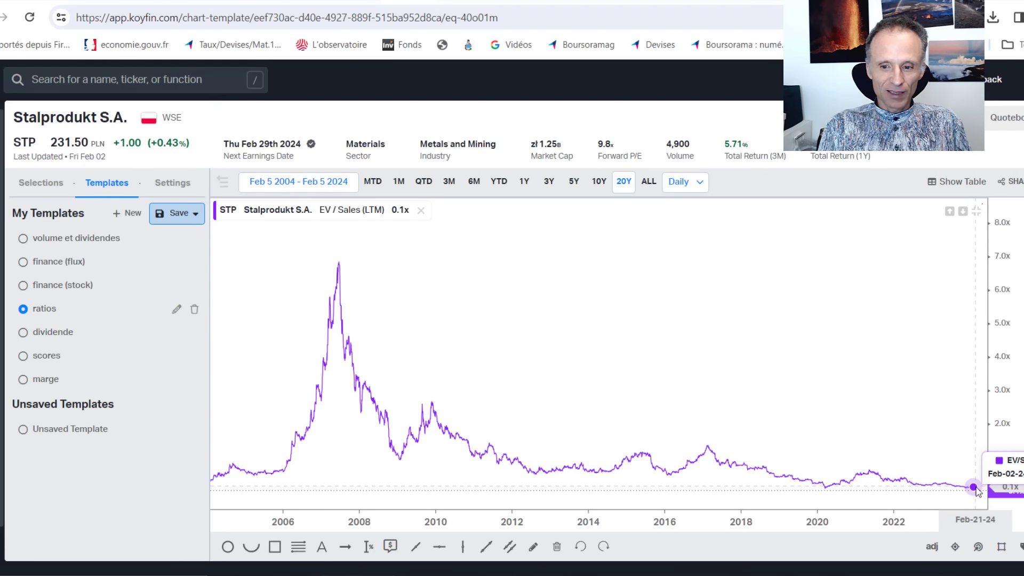
left_click(598, 183)
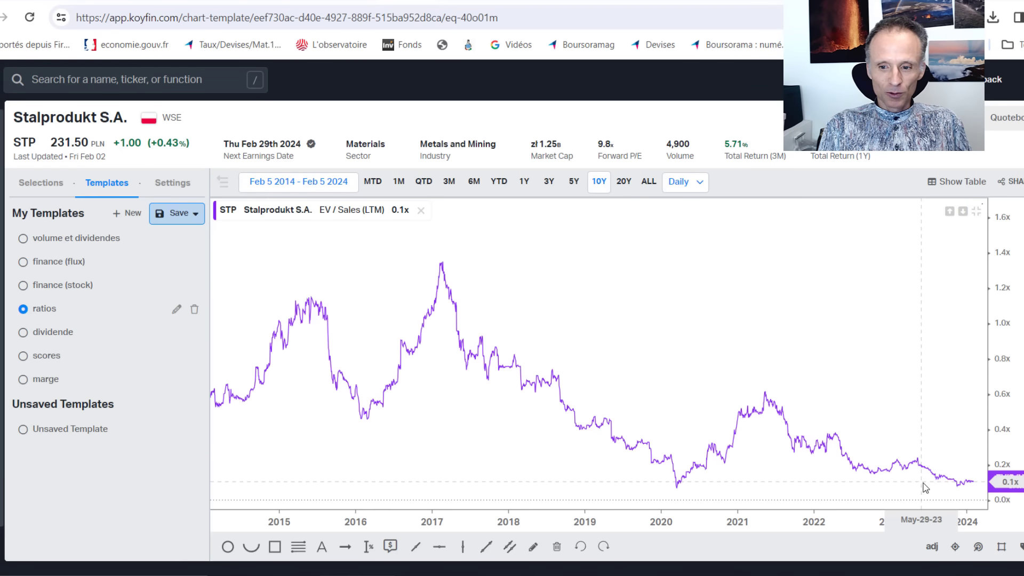
Restore Stalprodukt's full set of ratio charts, examine Price / Tangible Book Value enlarged over 10 years, and return to all four ratios
left_click(973, 216)
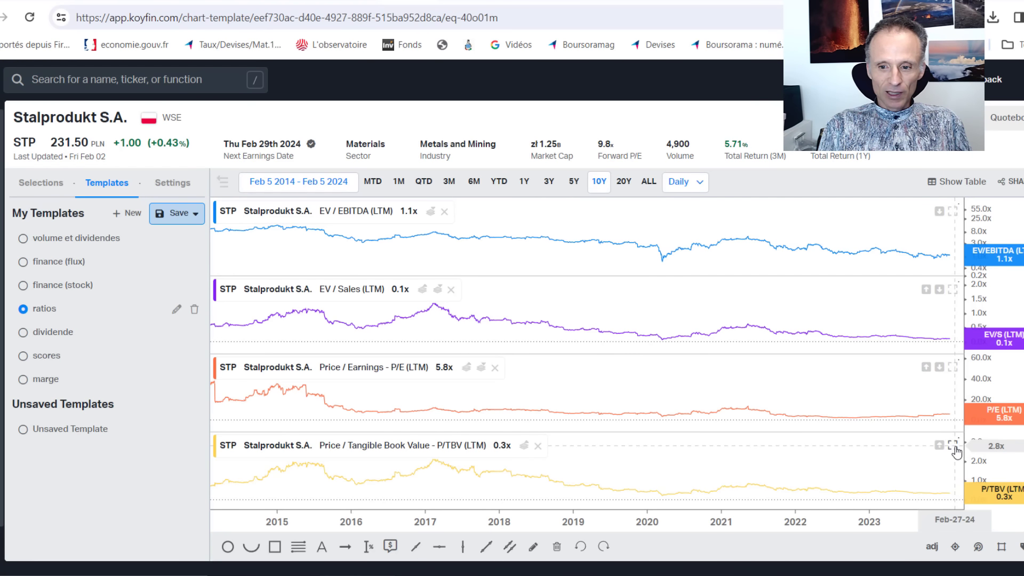
left_click(954, 446)
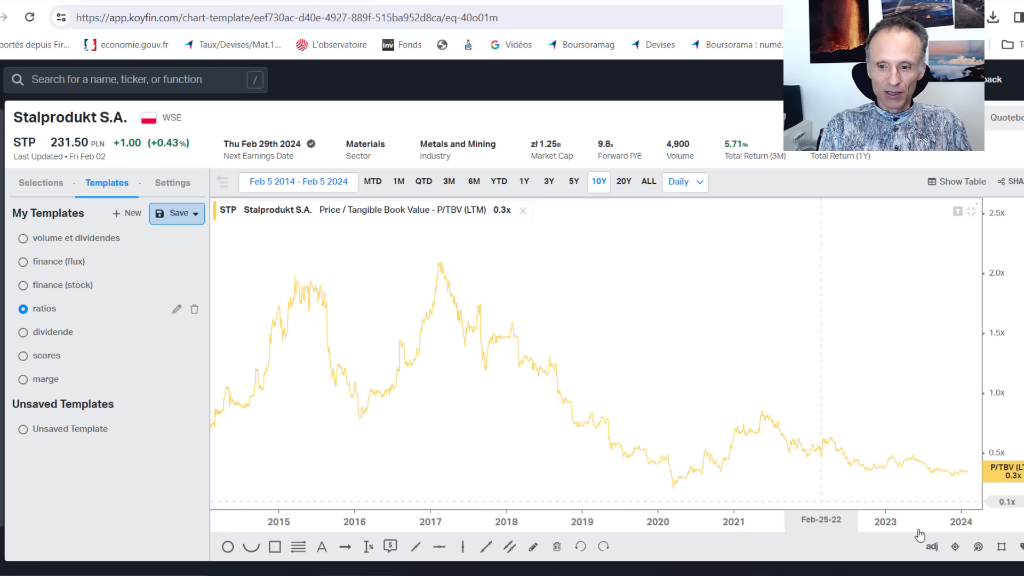
left_click(972, 211)
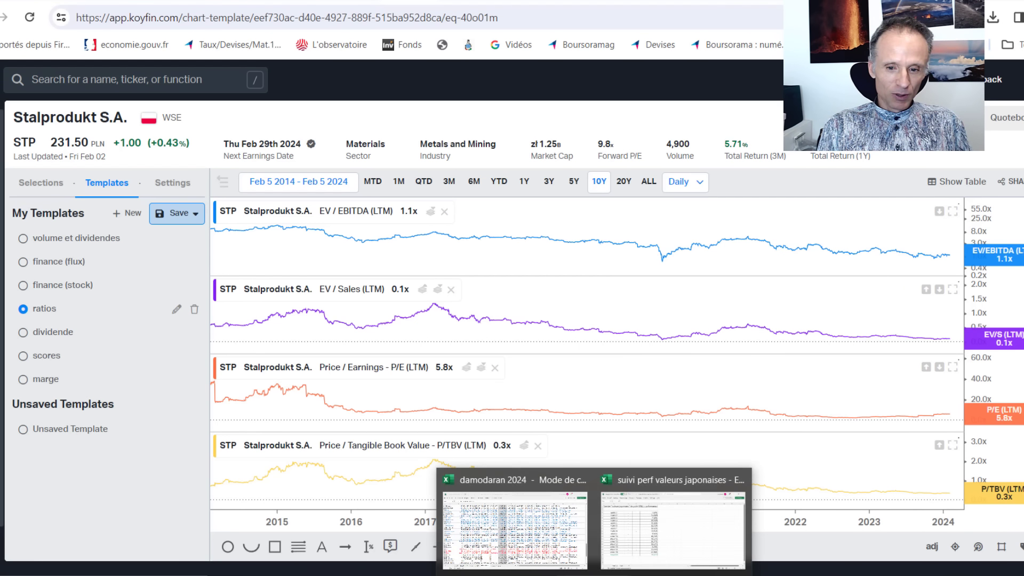
Switch to the Excel workbook "suivi perf valeurs japonaises" to view the Japanese stocks' performance table
left_click(617, 560)
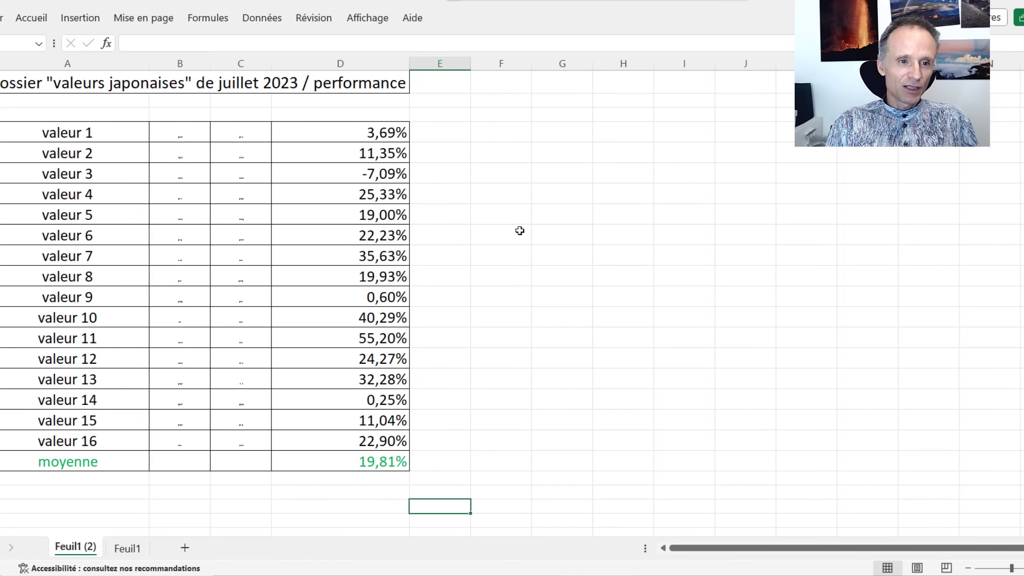